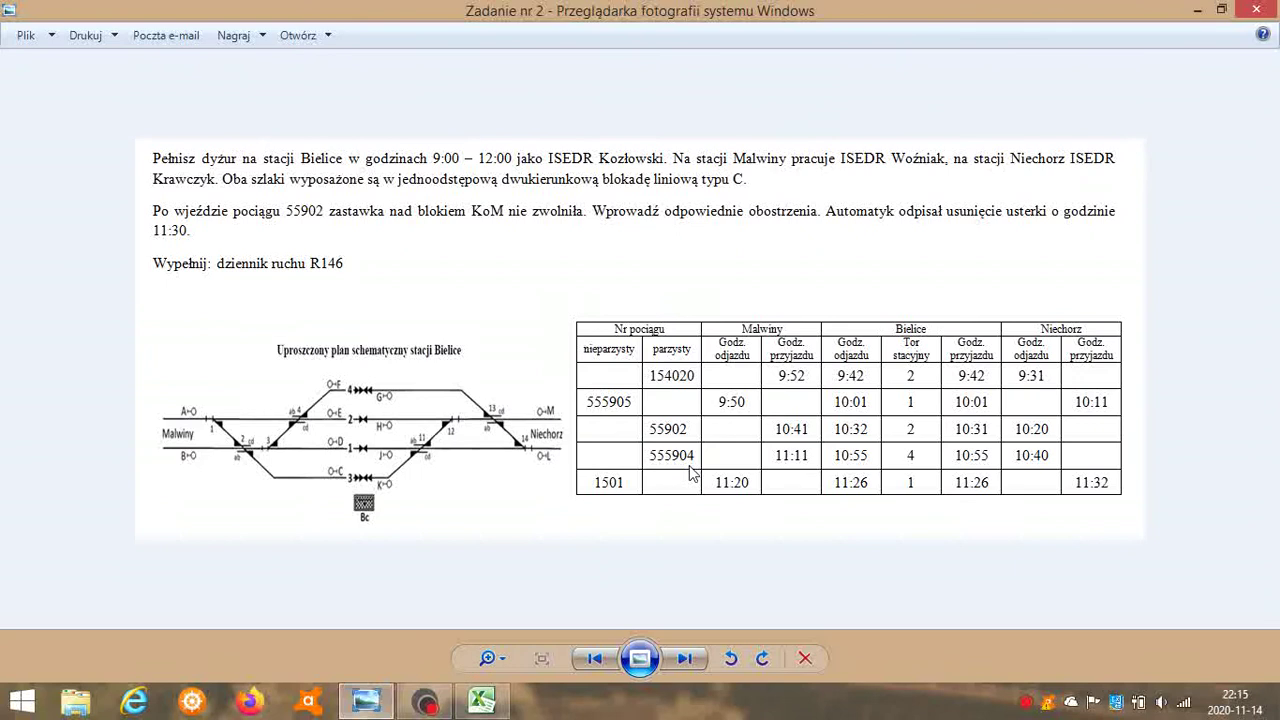
Switch to the DOKUMENTACJA workbook in Excel and enter train 55902, station track 2 and departure 10:20 in P9, Q9 and S9 of R146.
left_click(483, 703)
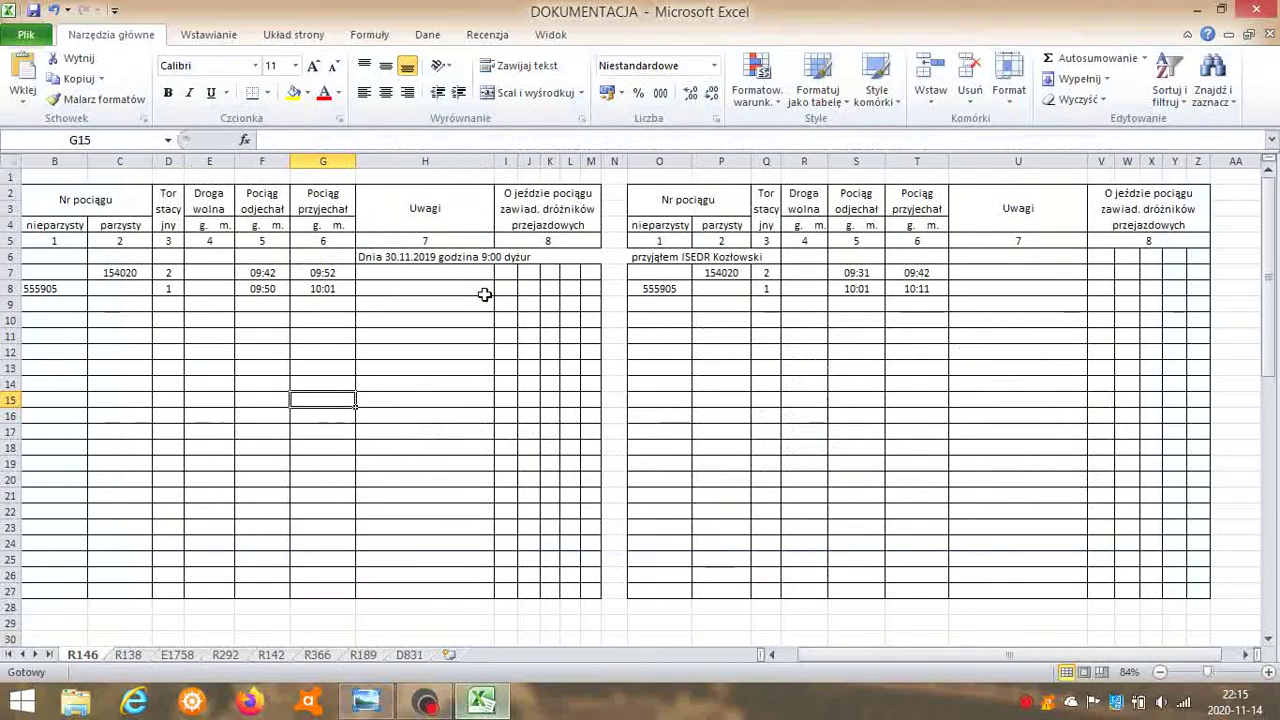
left_click(720, 304)
type("55902")
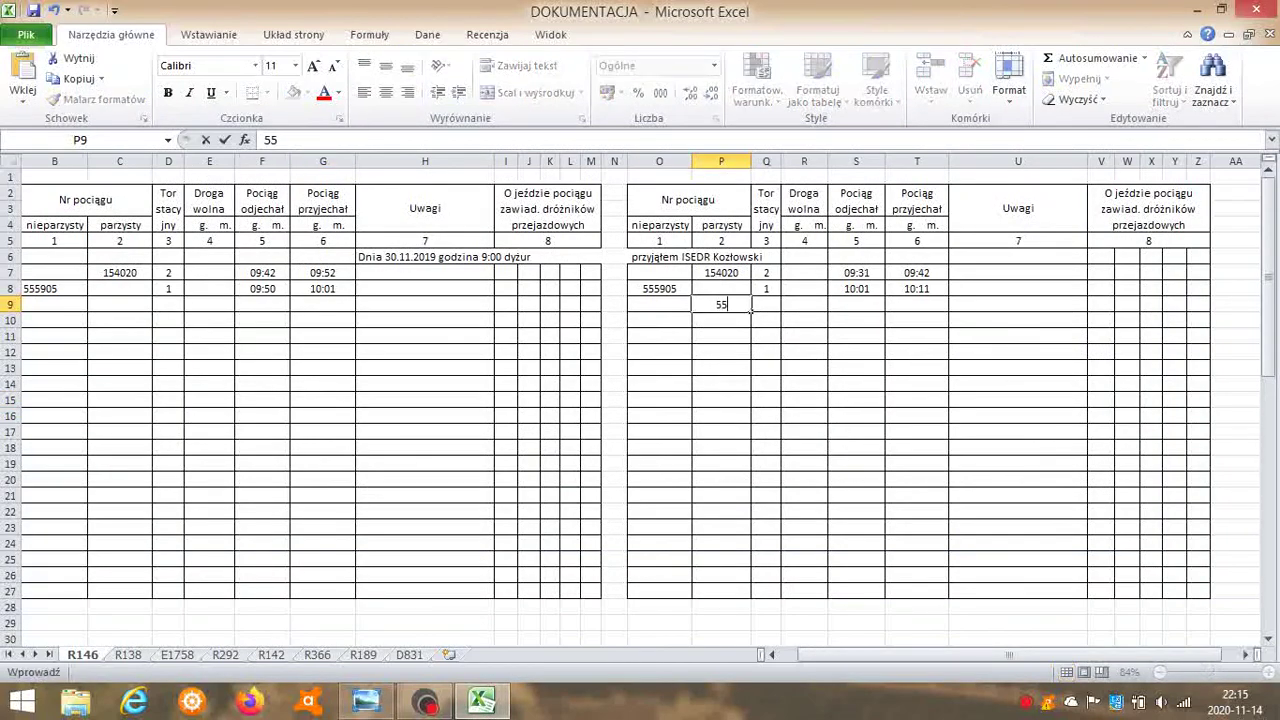
left_click(770, 304)
type("2")
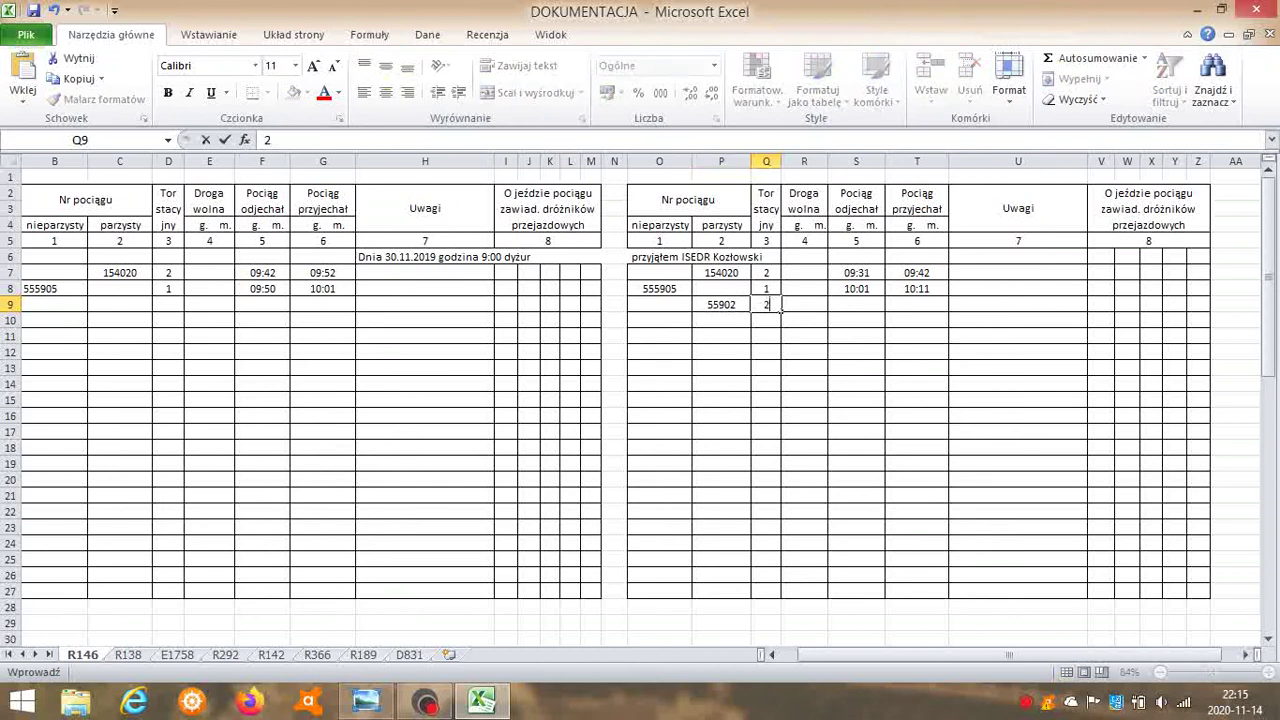
left_click(856, 304)
type("10:20")
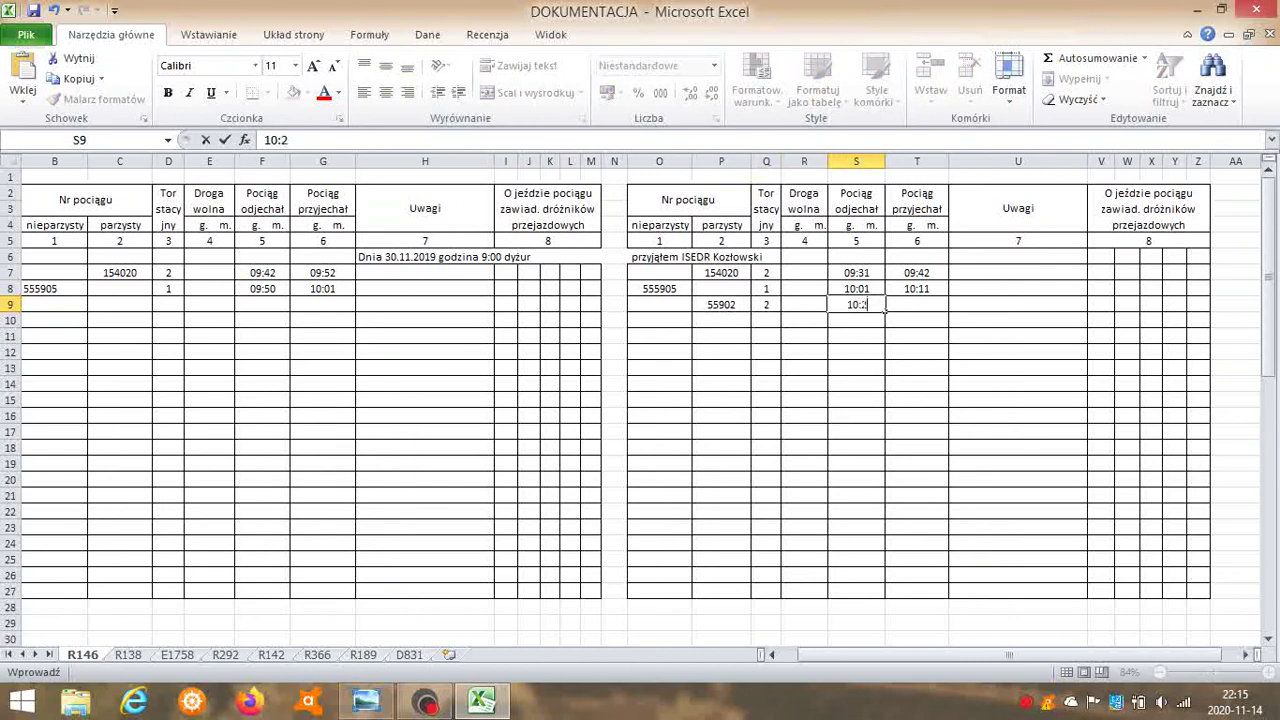
Check the timetable image and enter train 55902's arrival time 10:31 in T9.
left_click(910, 305)
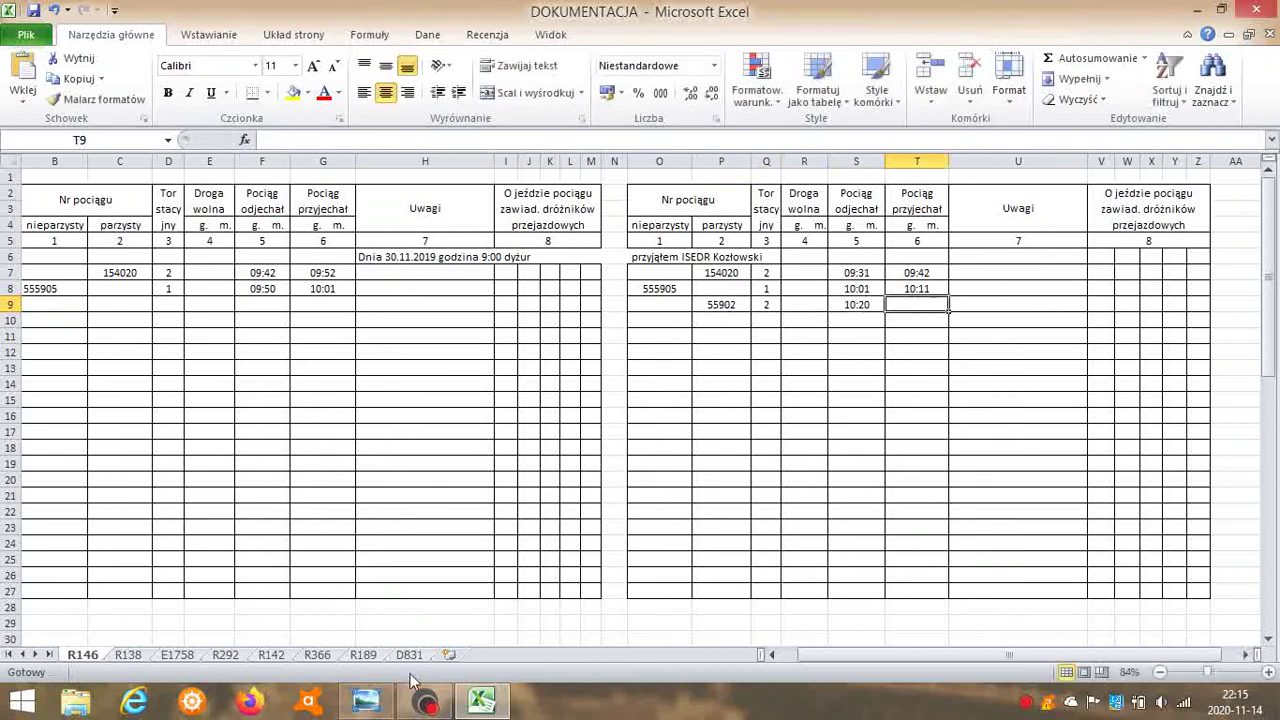
left_click(478, 705)
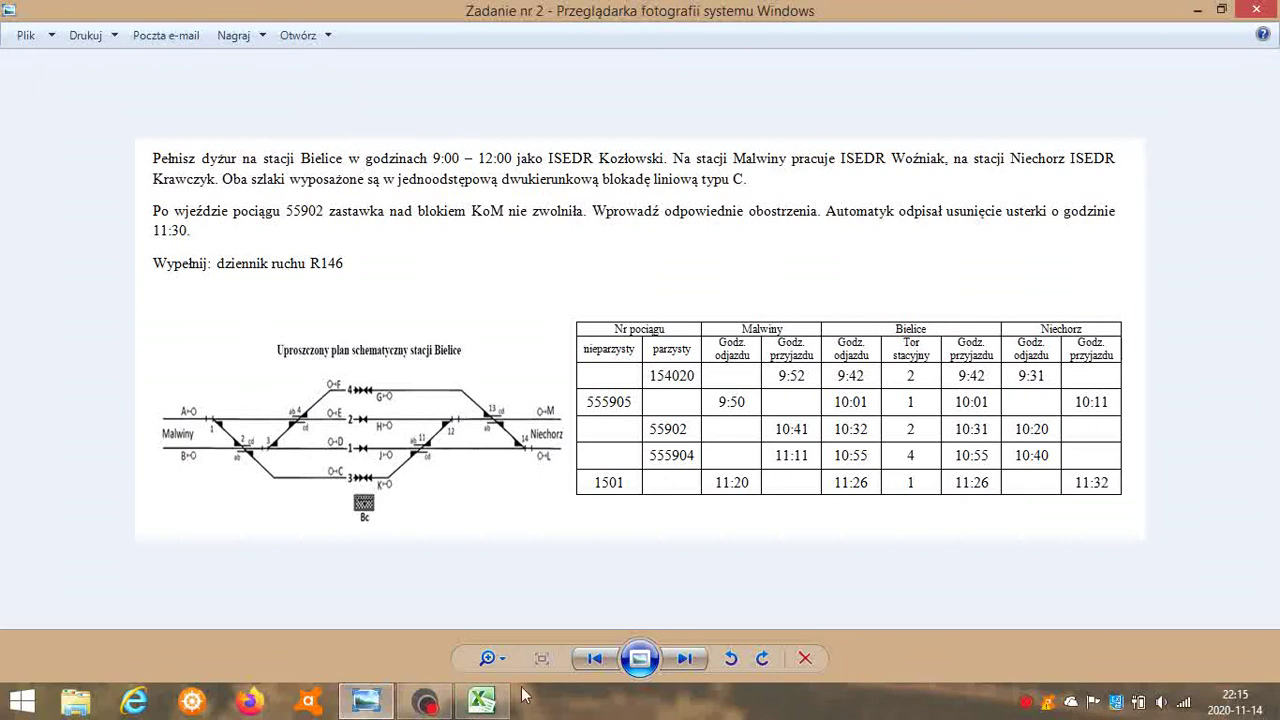
left_click(481, 702)
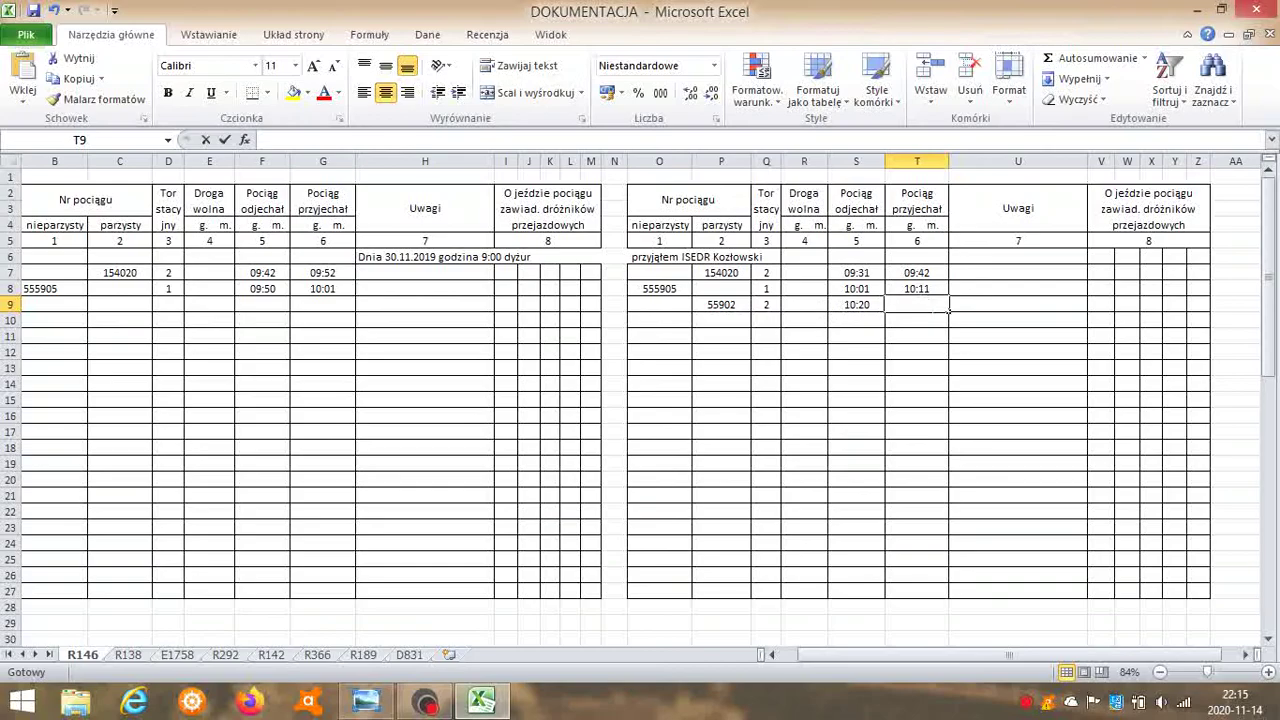
type("10:31")
left_click(915, 382)
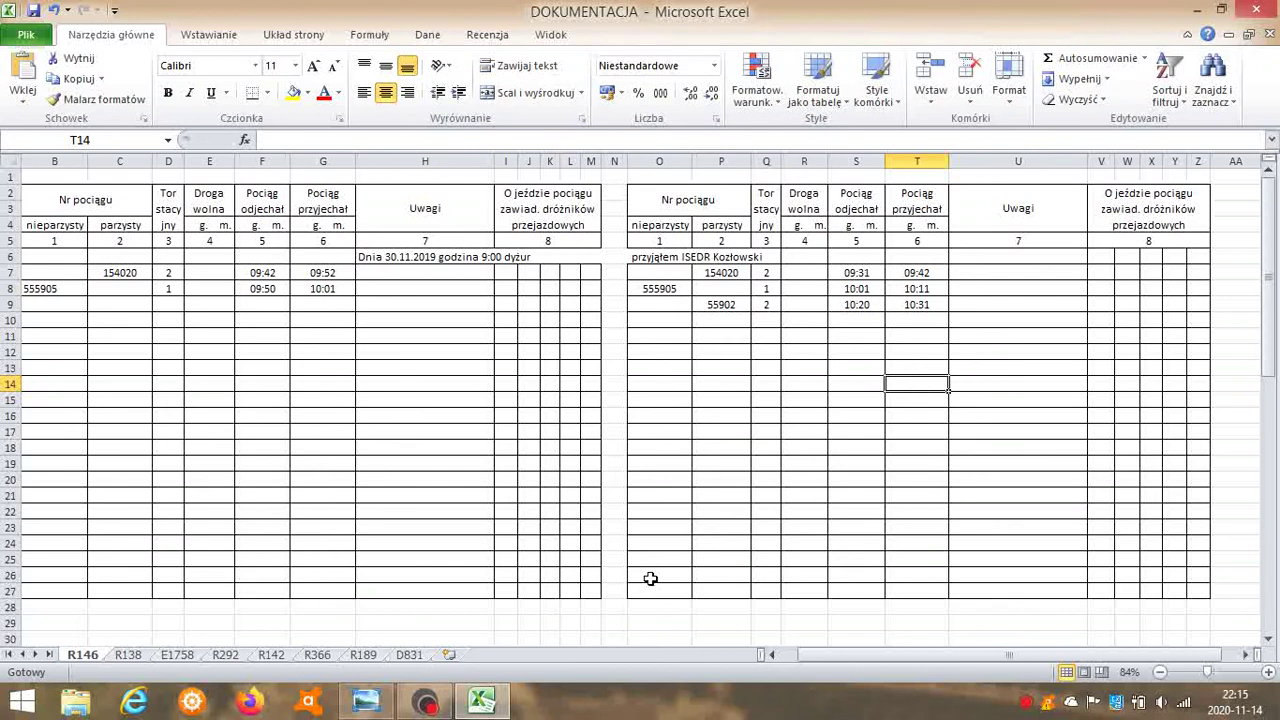
Recheck train 55902 in the timetable image and enter the remark 'przyjechał do "Bc" godz. 10:31' in U9.
left_click(366, 701)
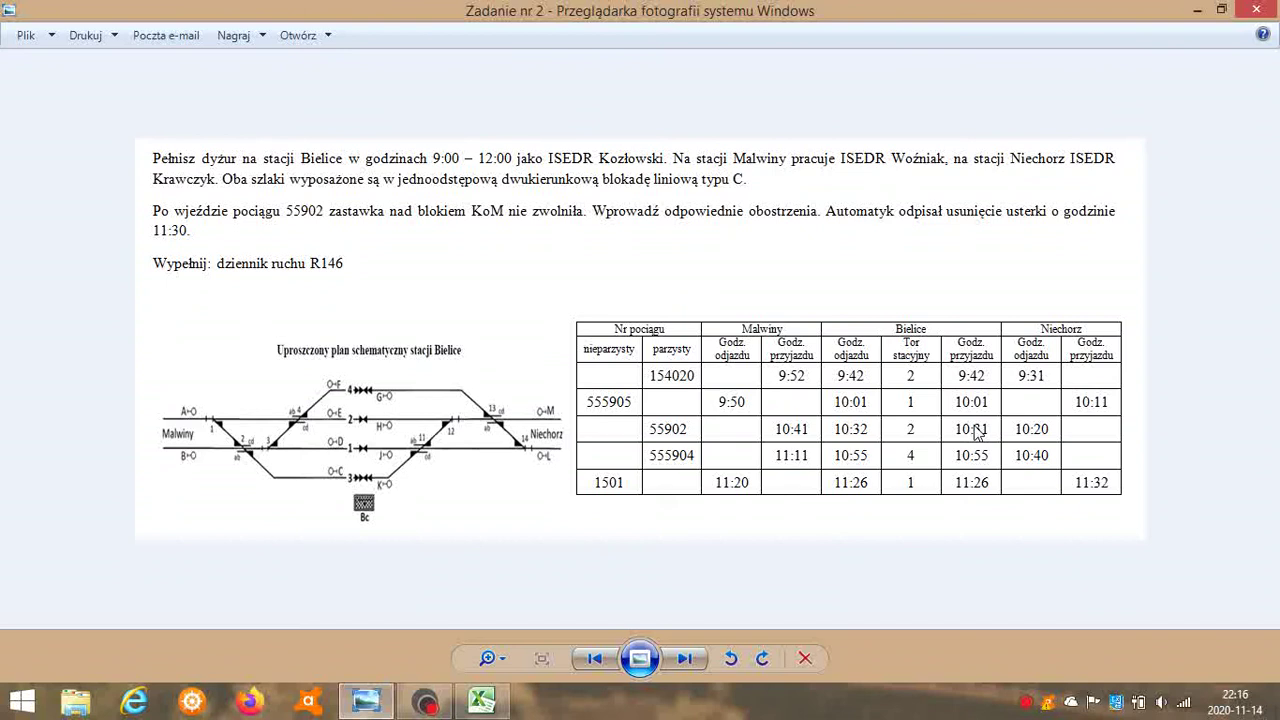
left_click(484, 702)
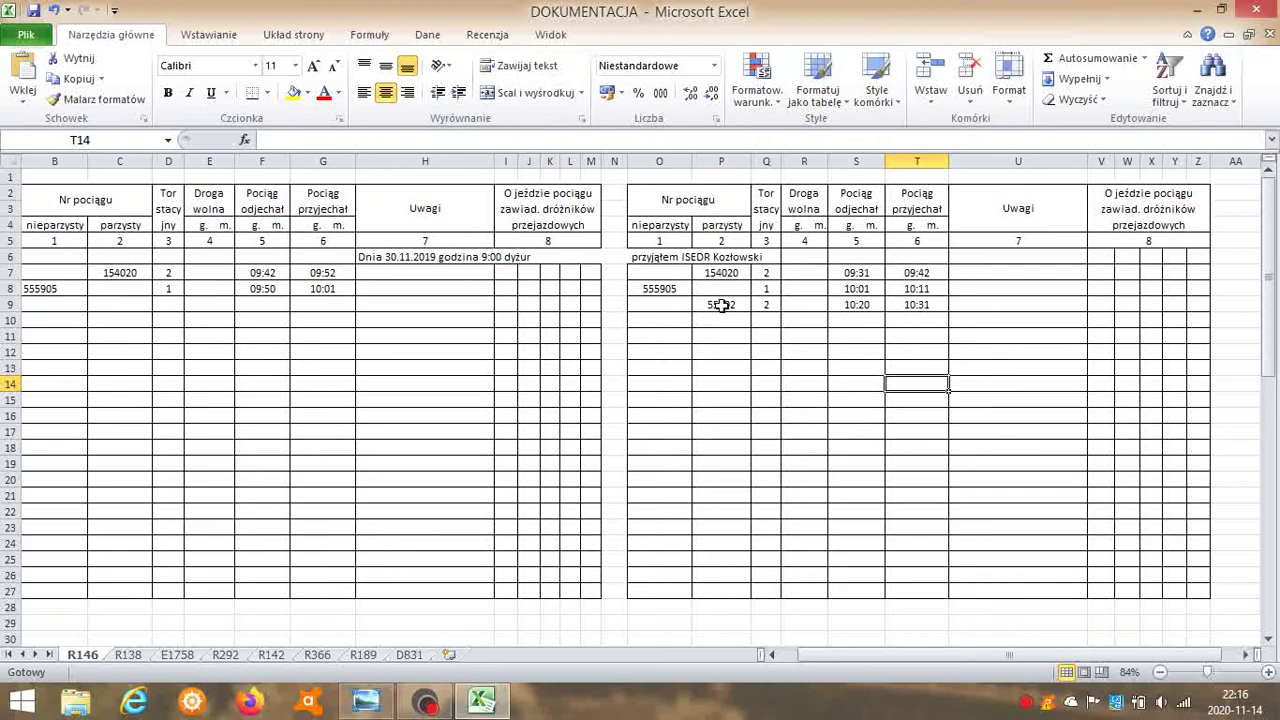
left_click(917, 308)
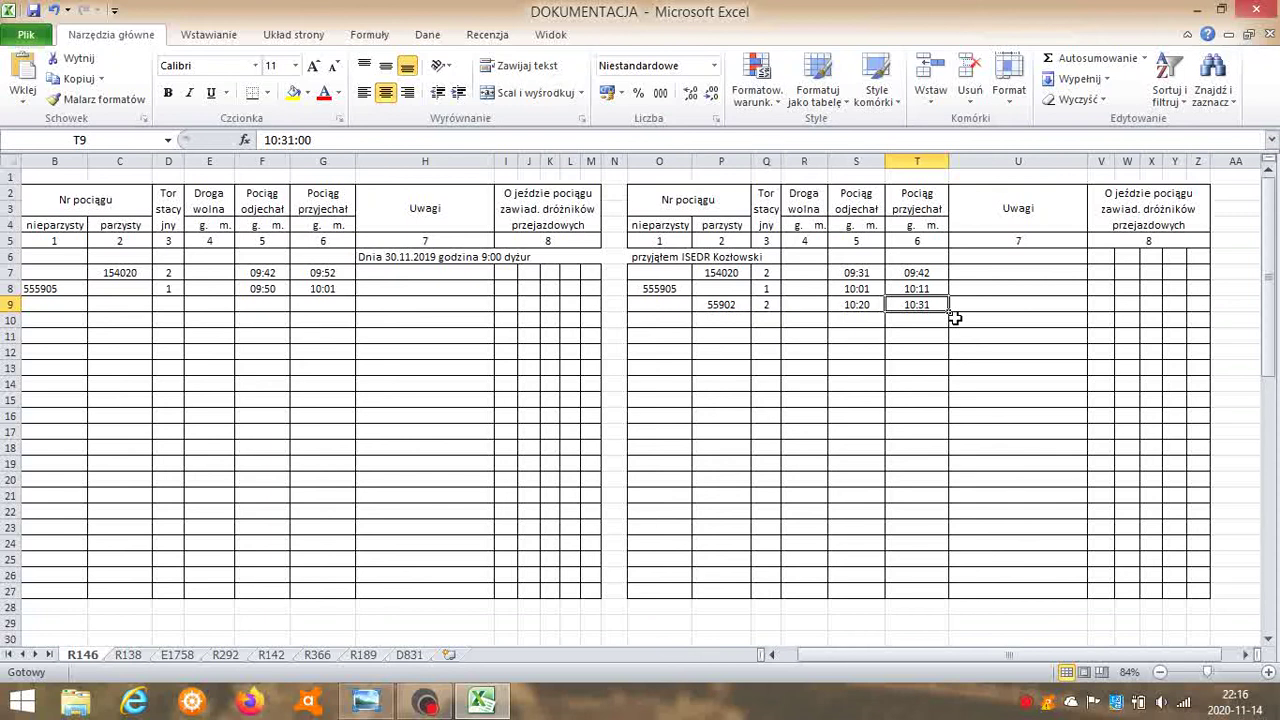
left_click(495, 706)
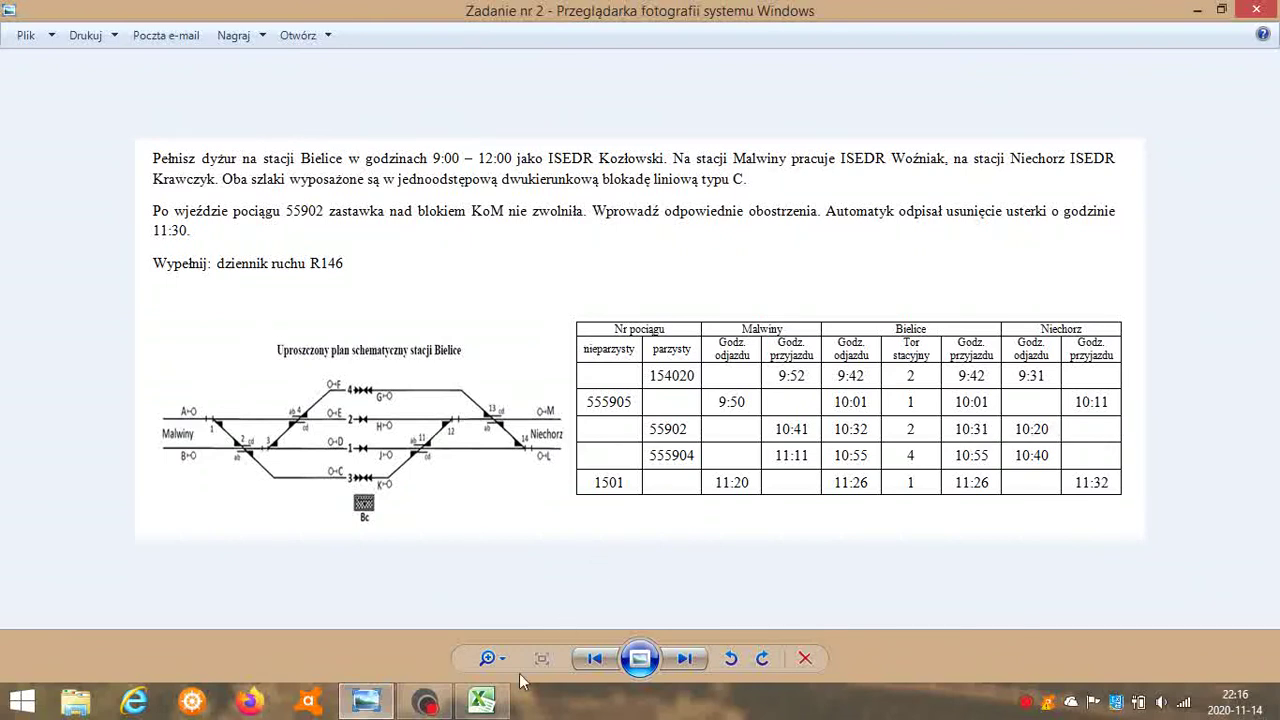
left_click(481, 701)
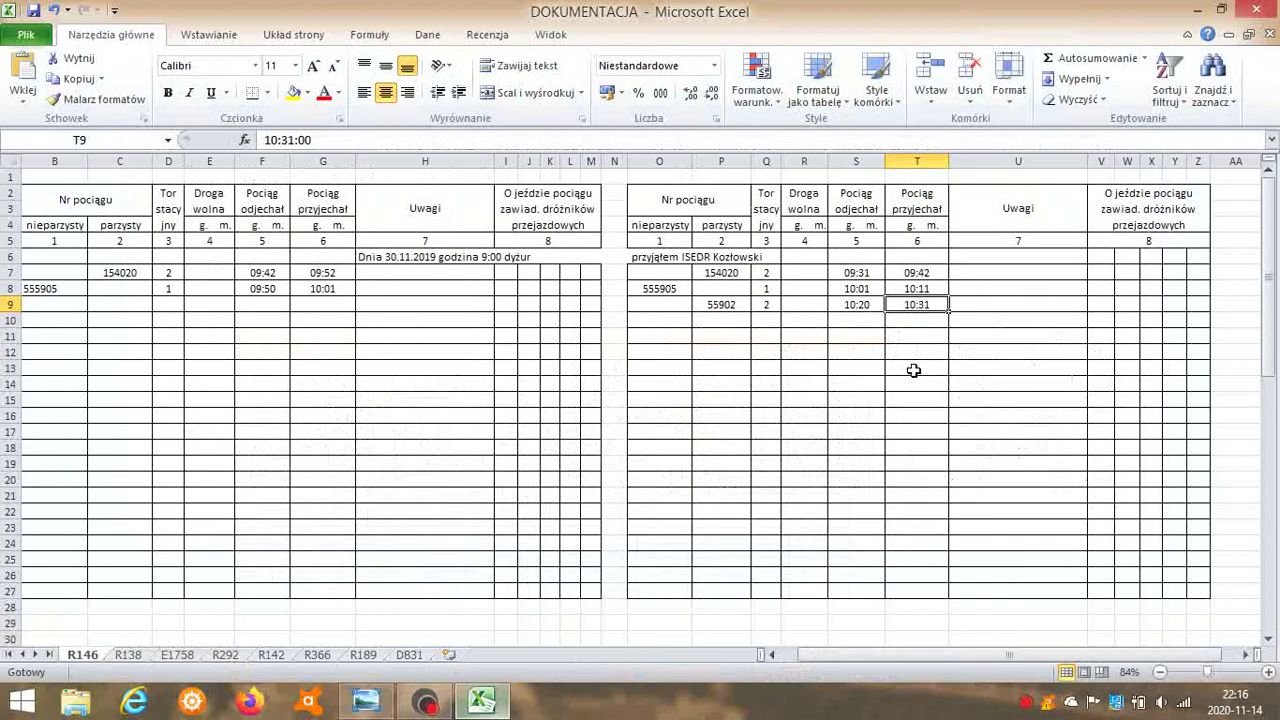
double_click(999, 303)
type("prz")
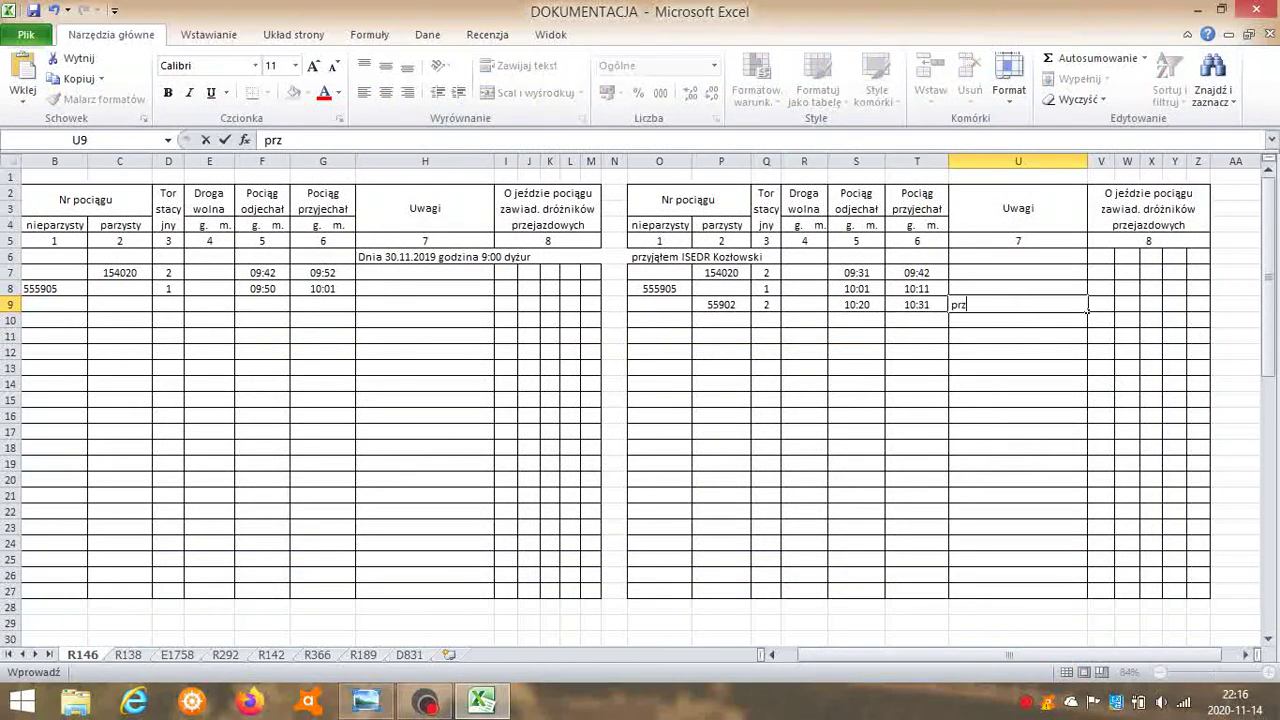
type("yjechał do ")
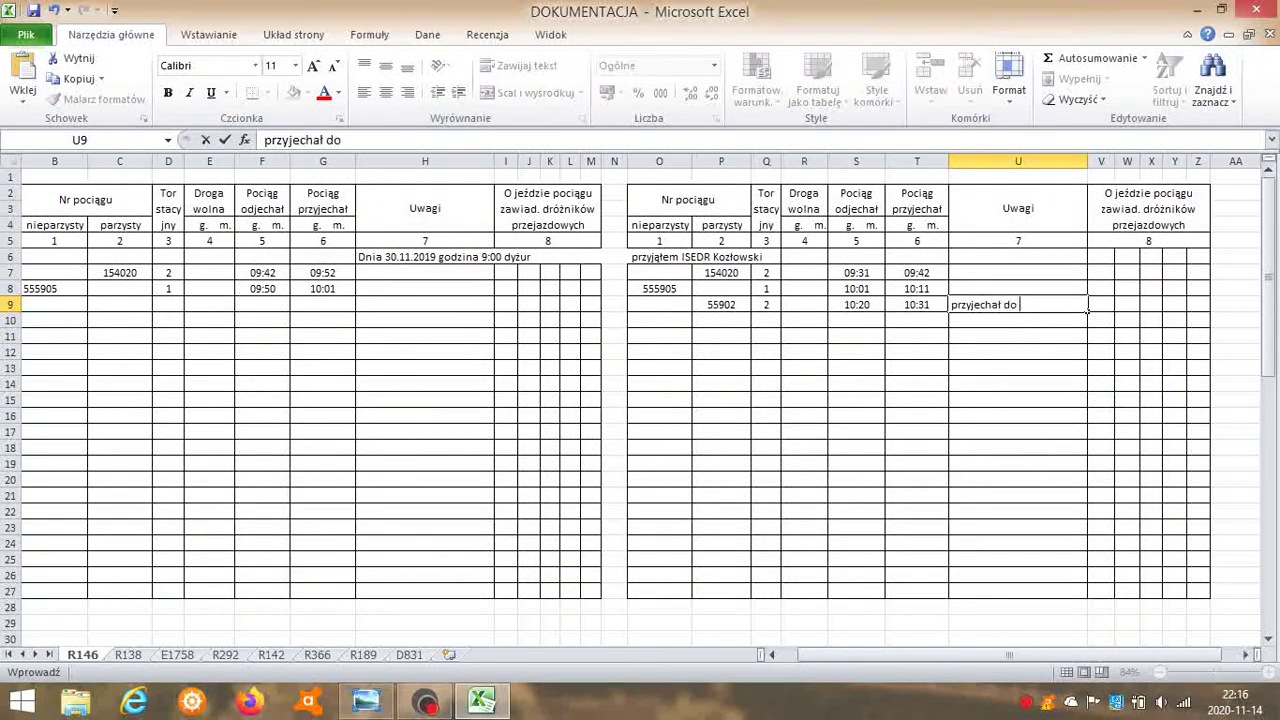
type("\"Bc\" godz. 10:31")
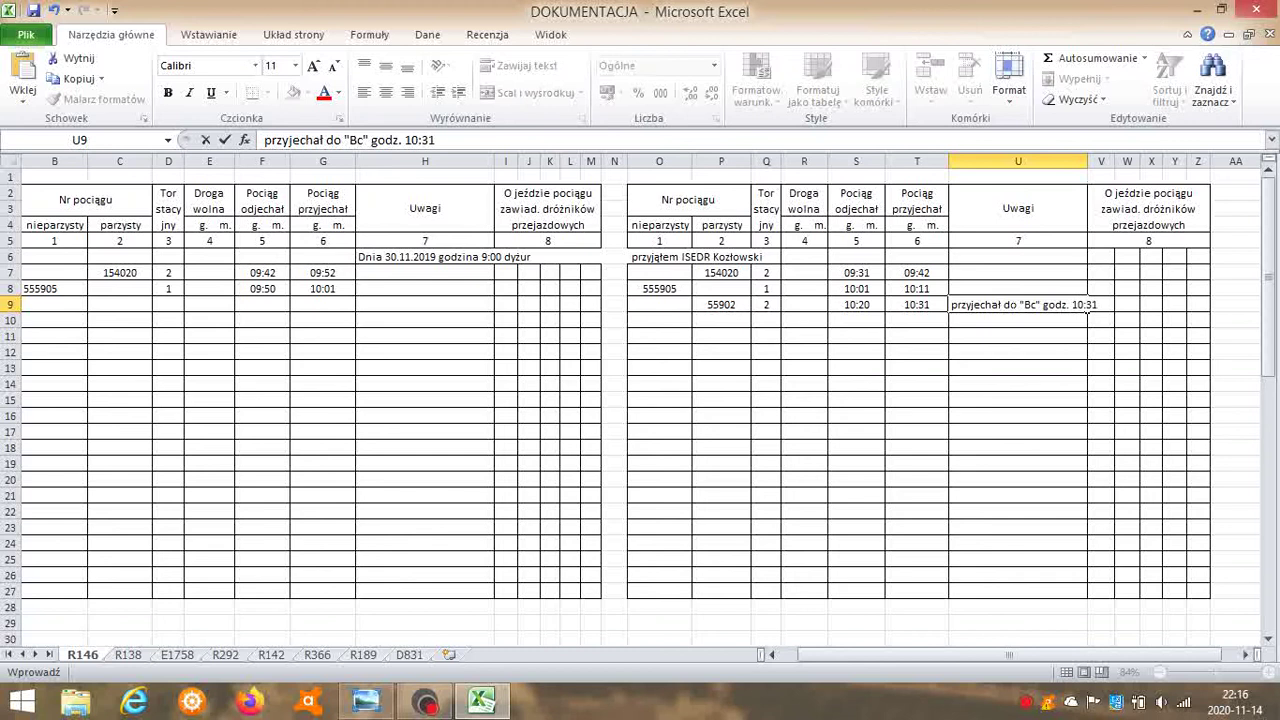
left_click(975, 338)
Reduce the font size of the remark in U9 to 10.
left_click(984, 304)
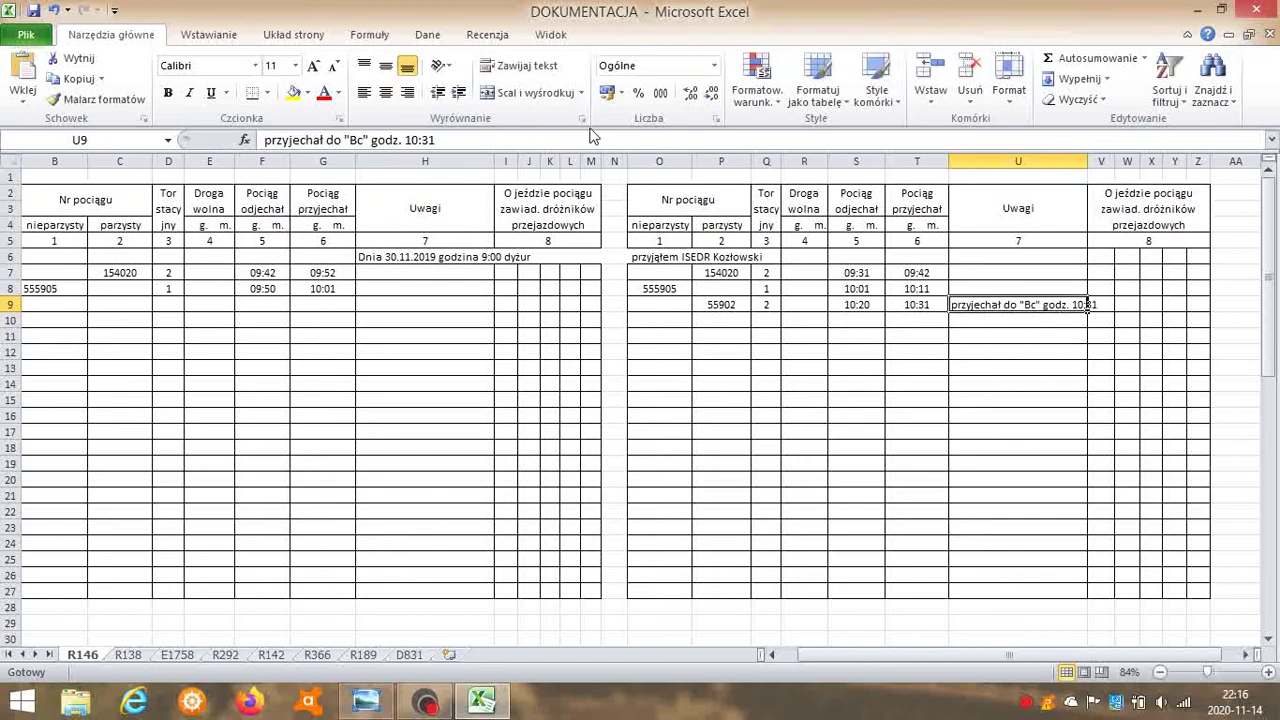
left_click(334, 65)
left_click(1061, 349)
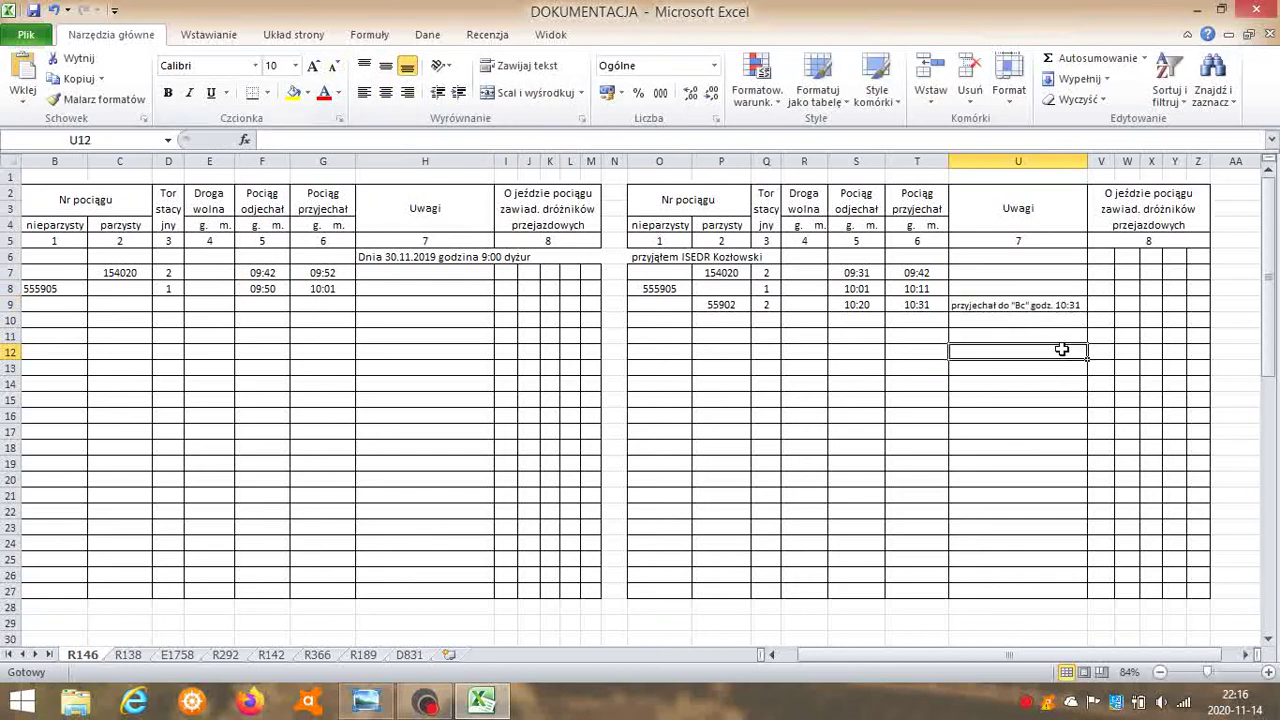
Enter in O10 "O godzinie 10:32 wprowadzam telefoniczne zapowiadanie pociągów po torze nr 2 od stacji Bielice do stacji".
left_click(664, 322)
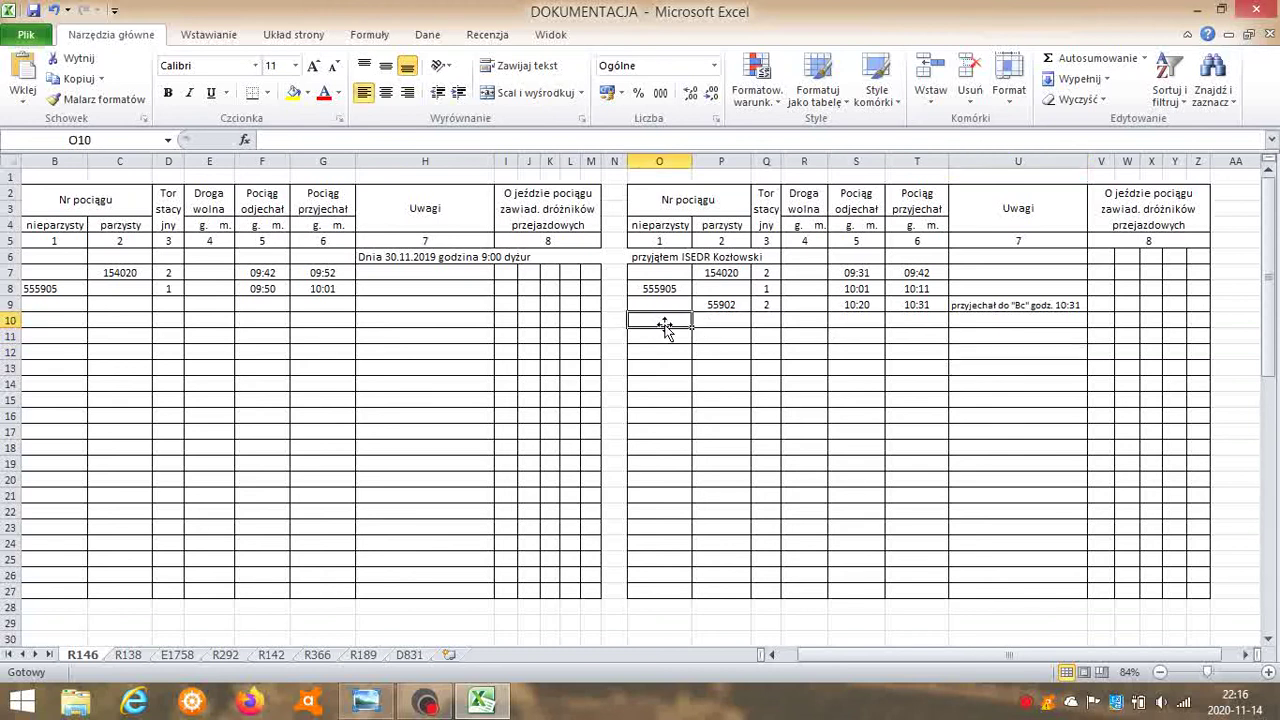
type("O godzinie ")
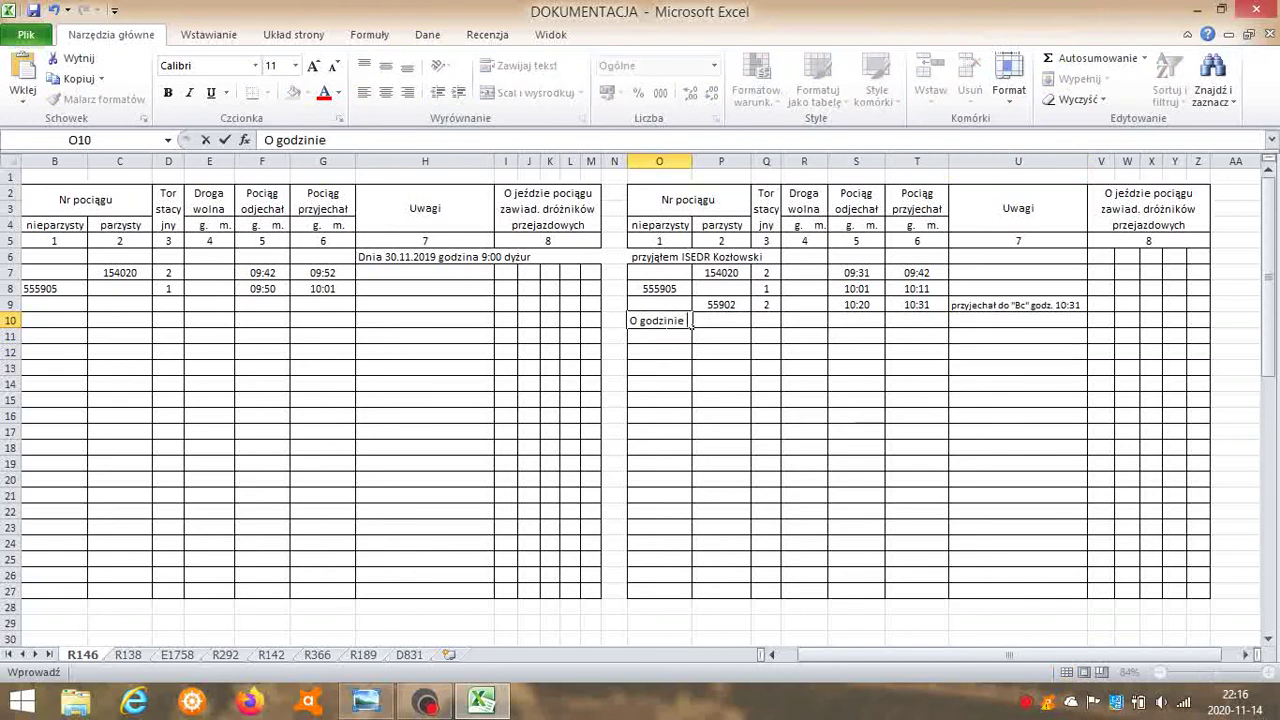
type("10:32 wprowadzam telefoniczne zapowiadanie pociągów po torze nr 2 od stacji")
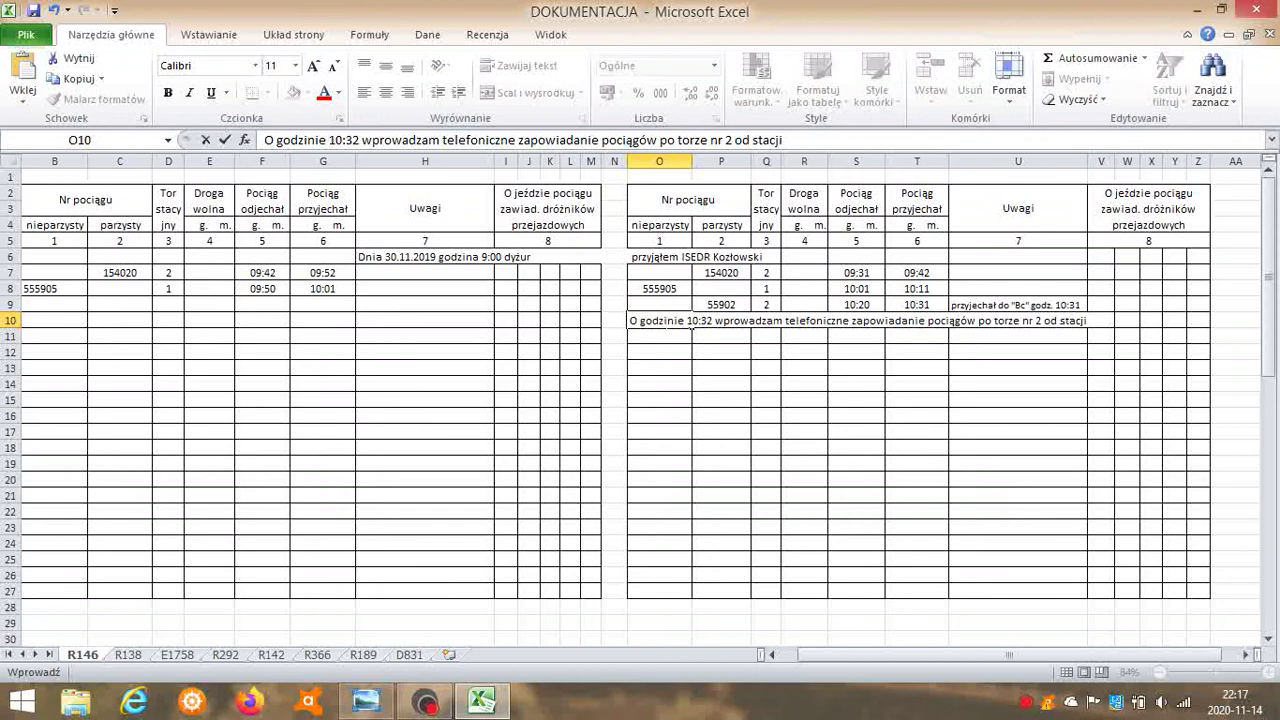
type(" Bielice do staac")
key("BackSpace")
key("BackSpace")
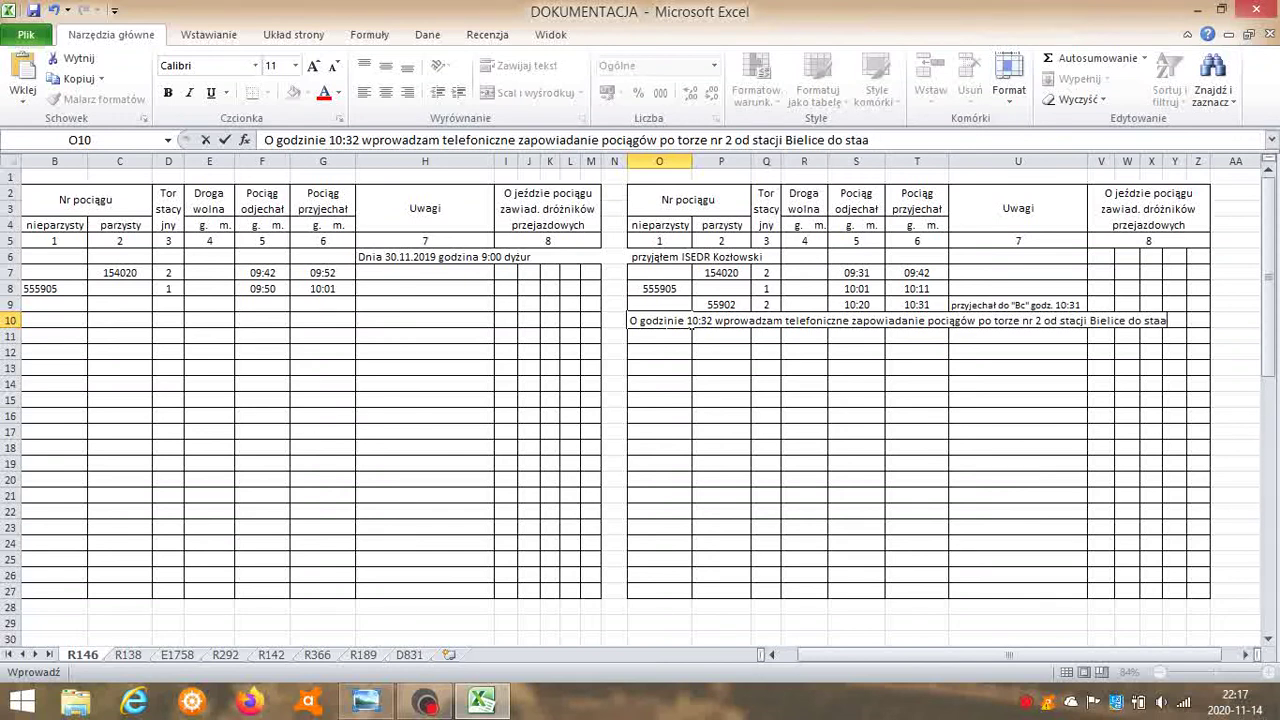
type("cji")
Continue the note in O11 with "Niechorz z powodu usterki w blokadzie liniowej.".
left_click(652, 337)
type("Niechor")
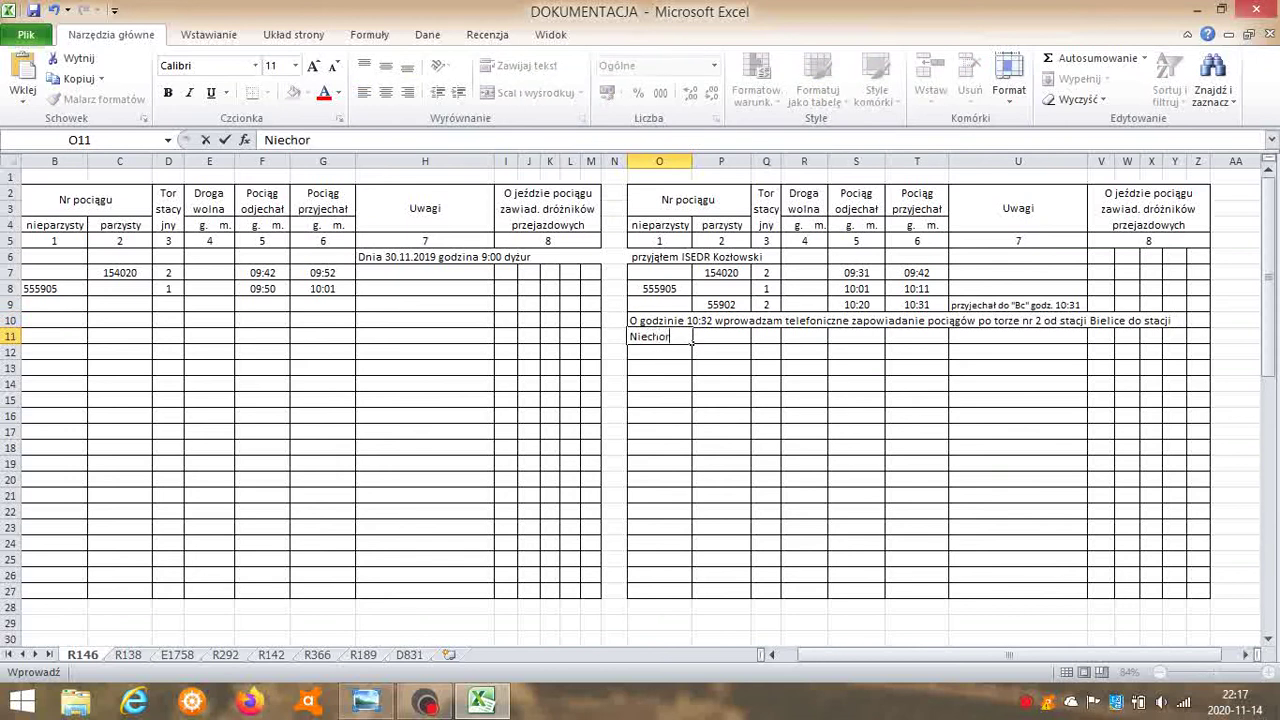
type("z z powodu usterki w blokadzie liniowej.")
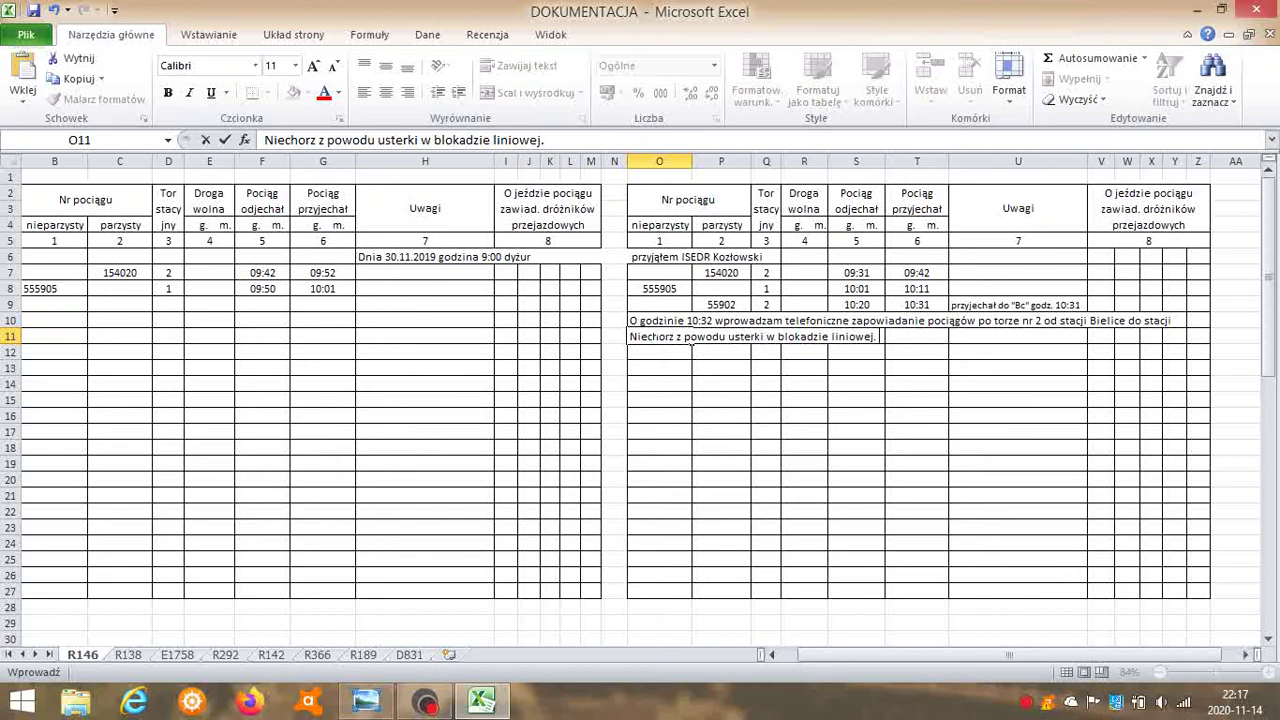
Complete the O11 note with "Nadał: ISEDR" and "odebrał: ISEDR" plus the Bielice and Niechorz dispatchers' surnames, ending with "godz. 10:33".
type("Nadał: ISEDR")
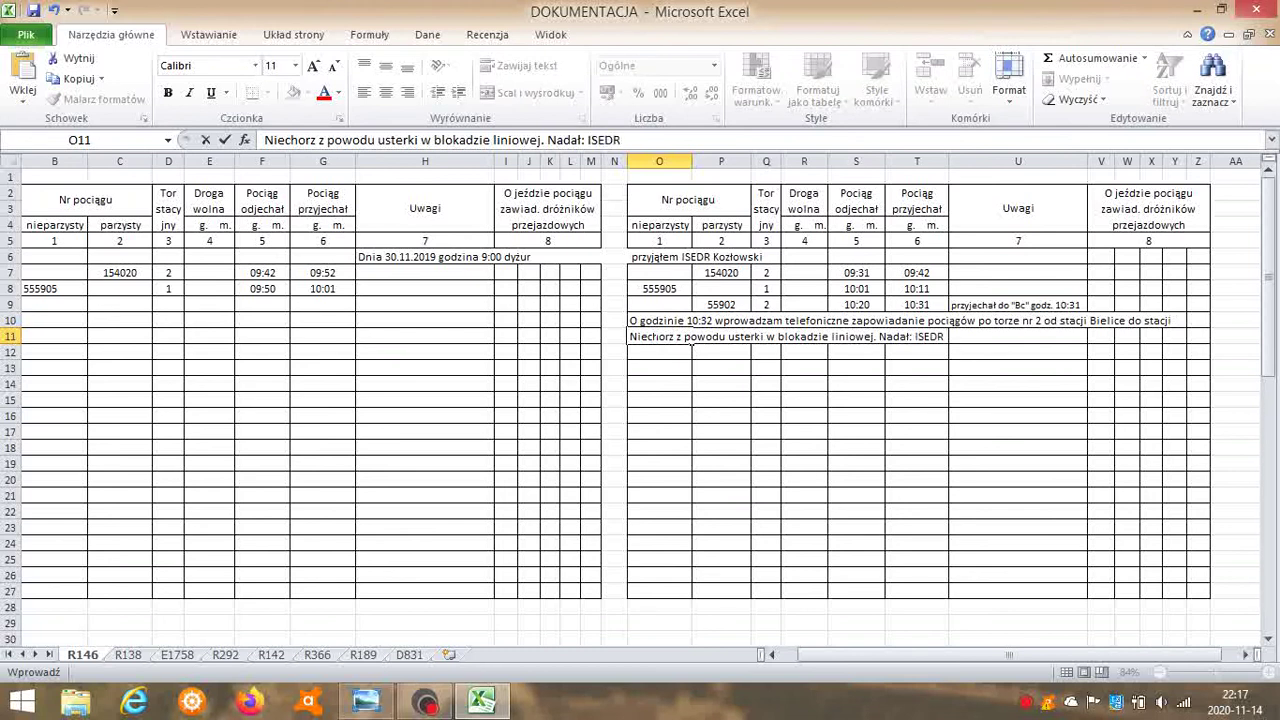
type(" Kozłowski, odebrał:")
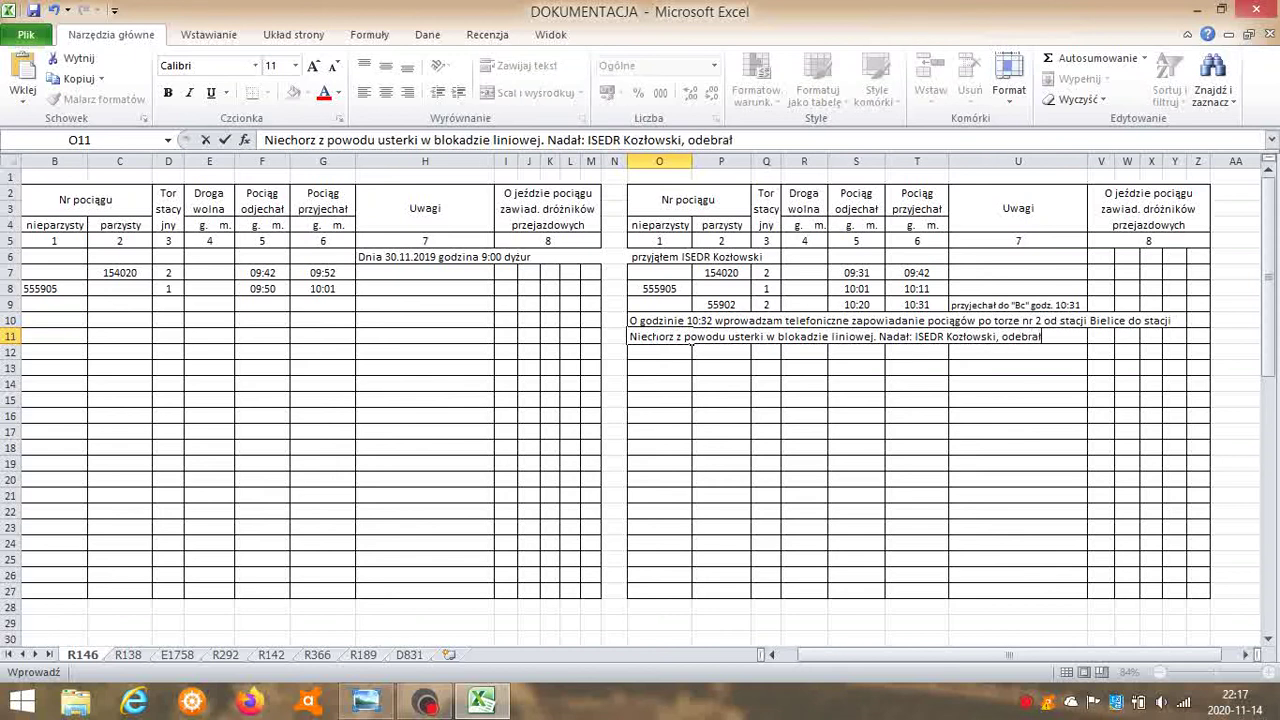
left_click(365, 701)
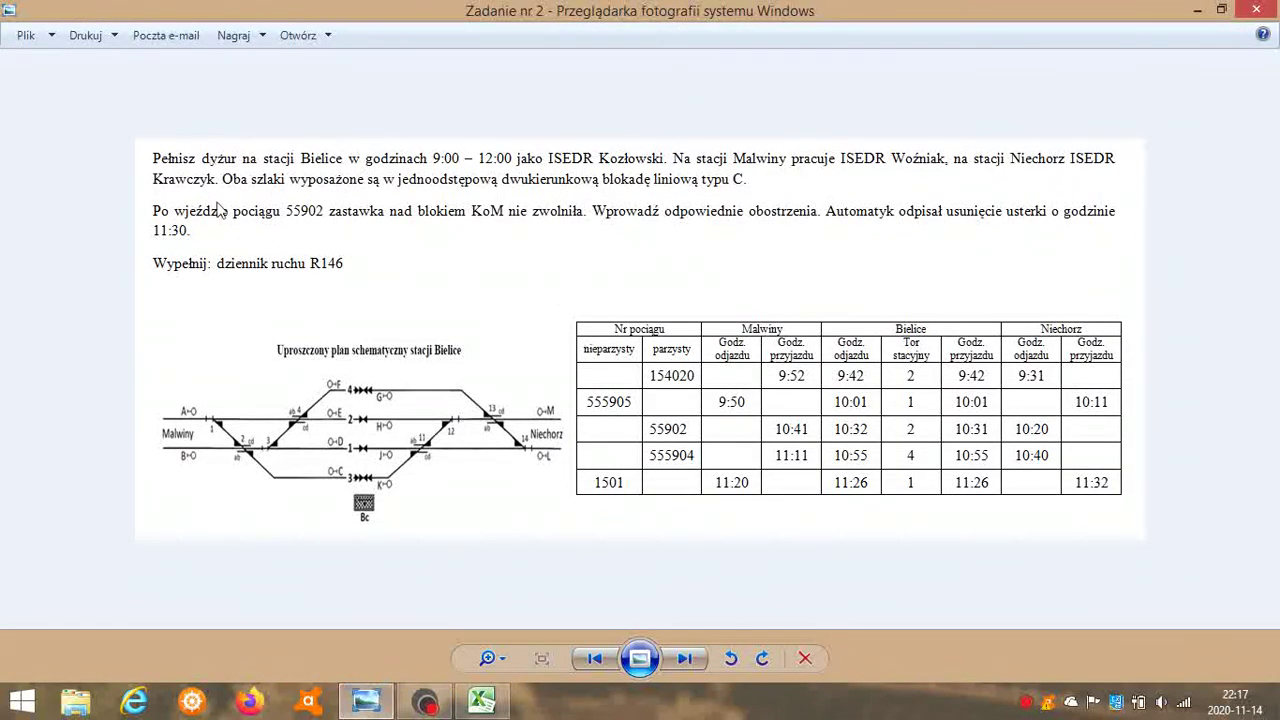
left_click(481, 701)
type("ISEDR K")
type("rawczt")
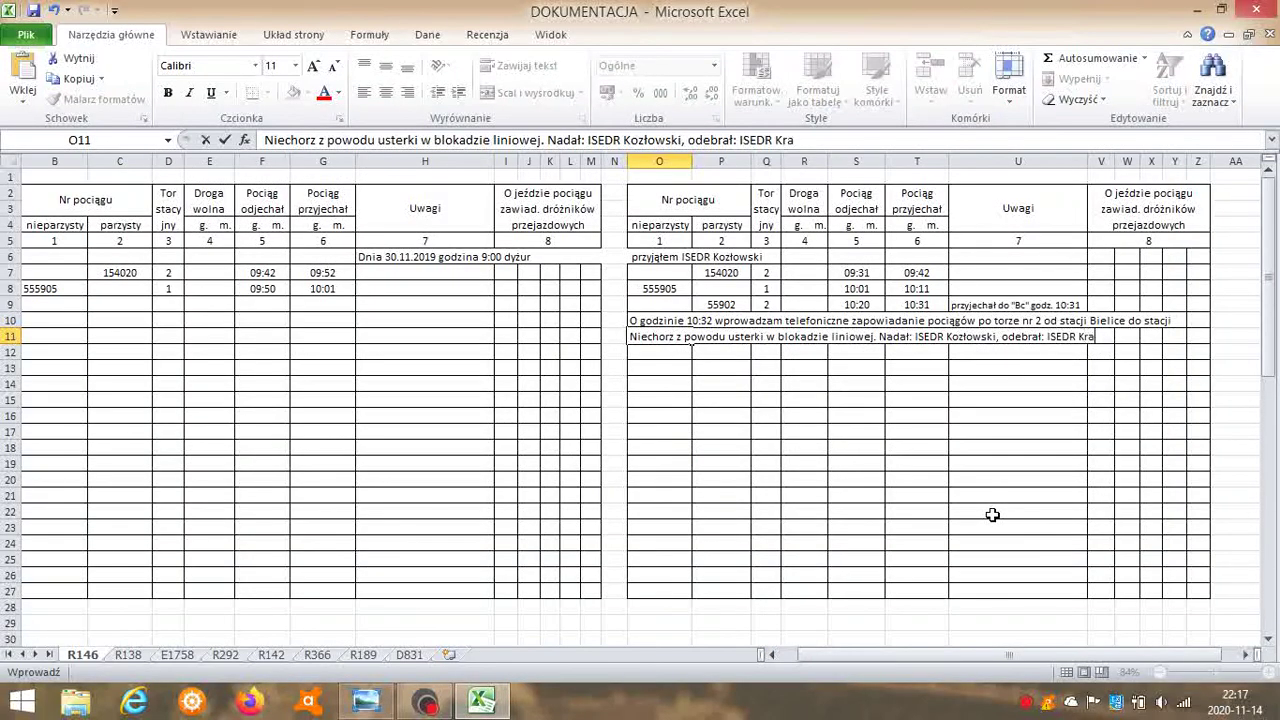
key("BackSpace")
type("yk, godz. 10:33")
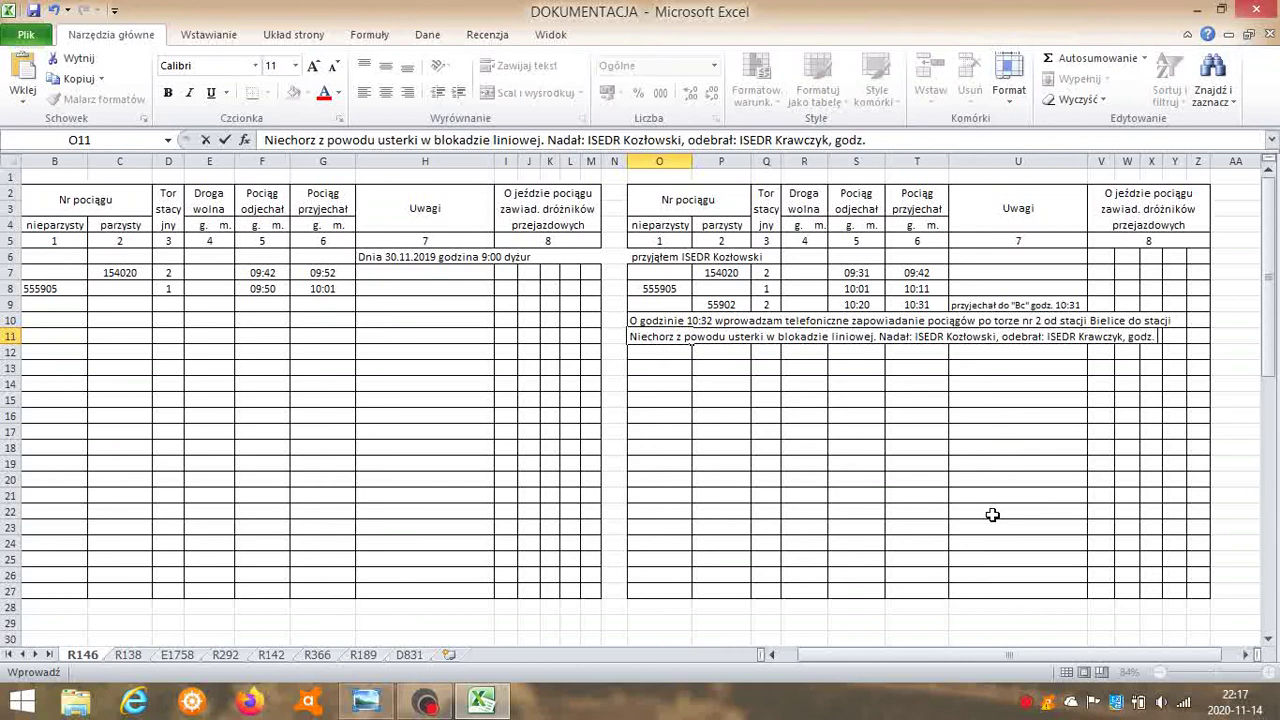
left_click(733, 419)
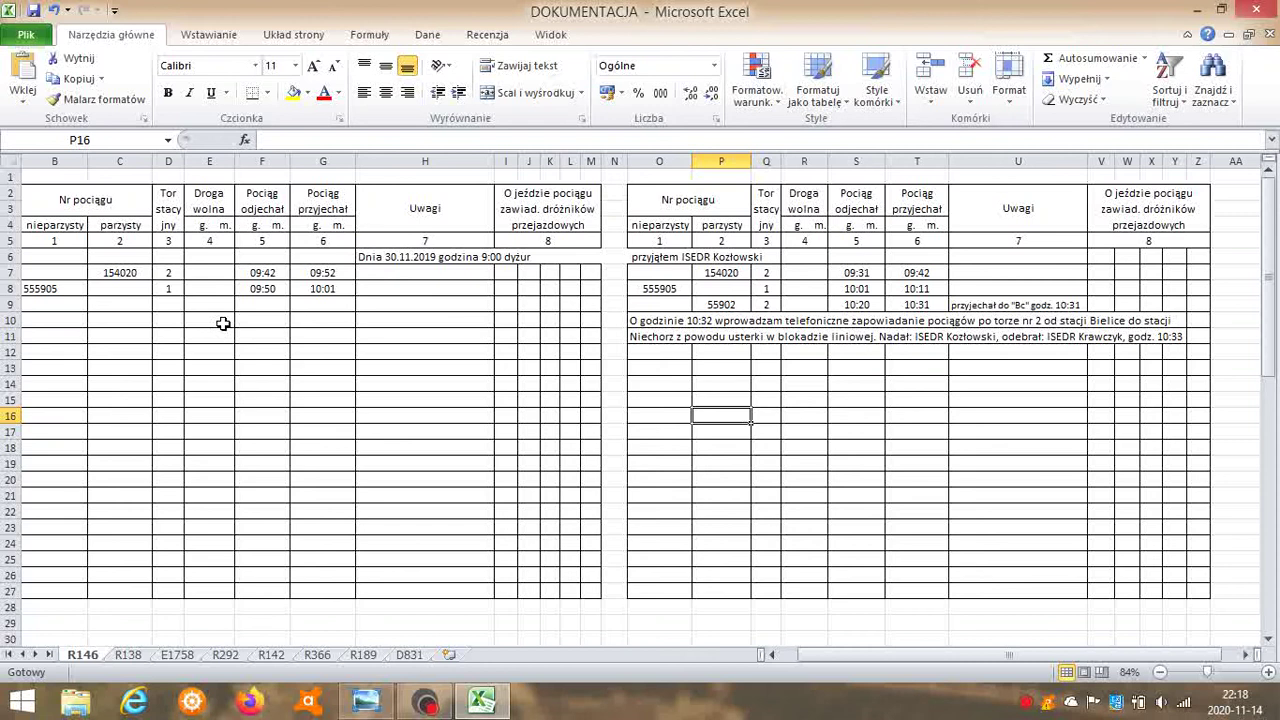
Enter train 55902 and station track 2 in C9 and D9 on the Malwiny side of the log.
double_click(126, 306)
type("55902")
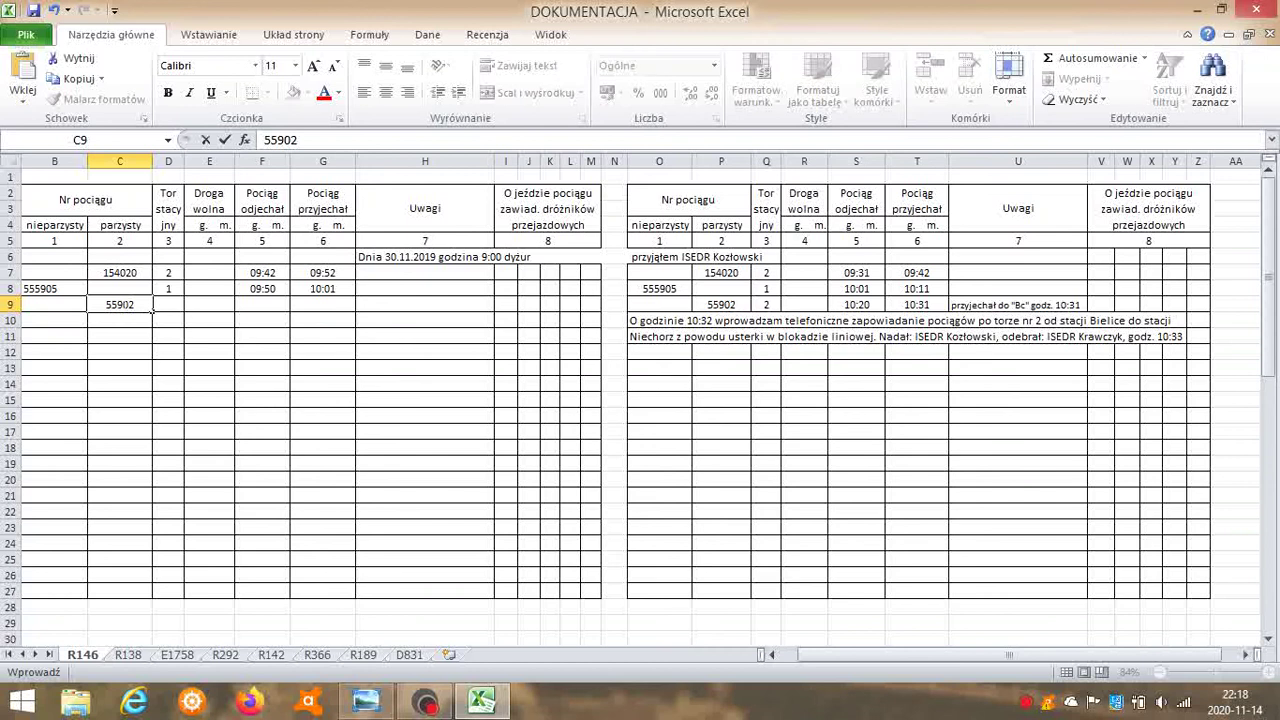
left_click(160, 305)
type("2")
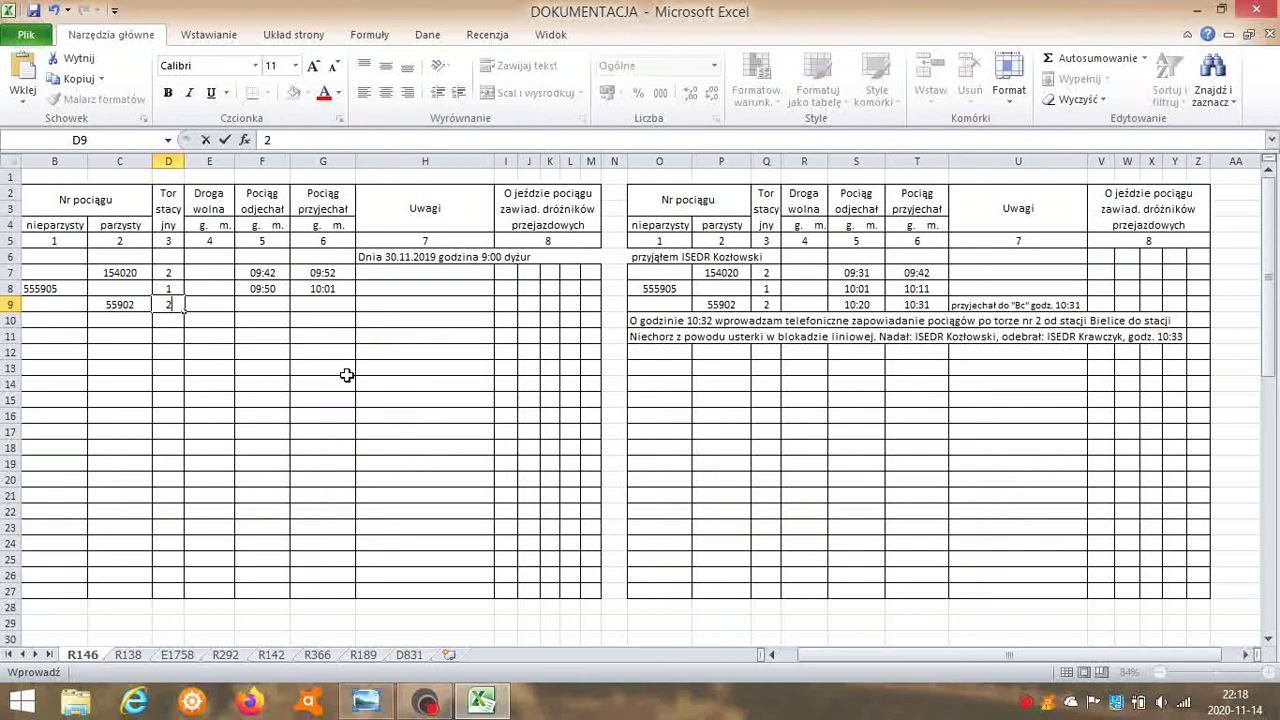
Check the task timetable and enter departure time 10:32 for train 55902 in F9 on the Malwiny side.
left_click(252, 302)
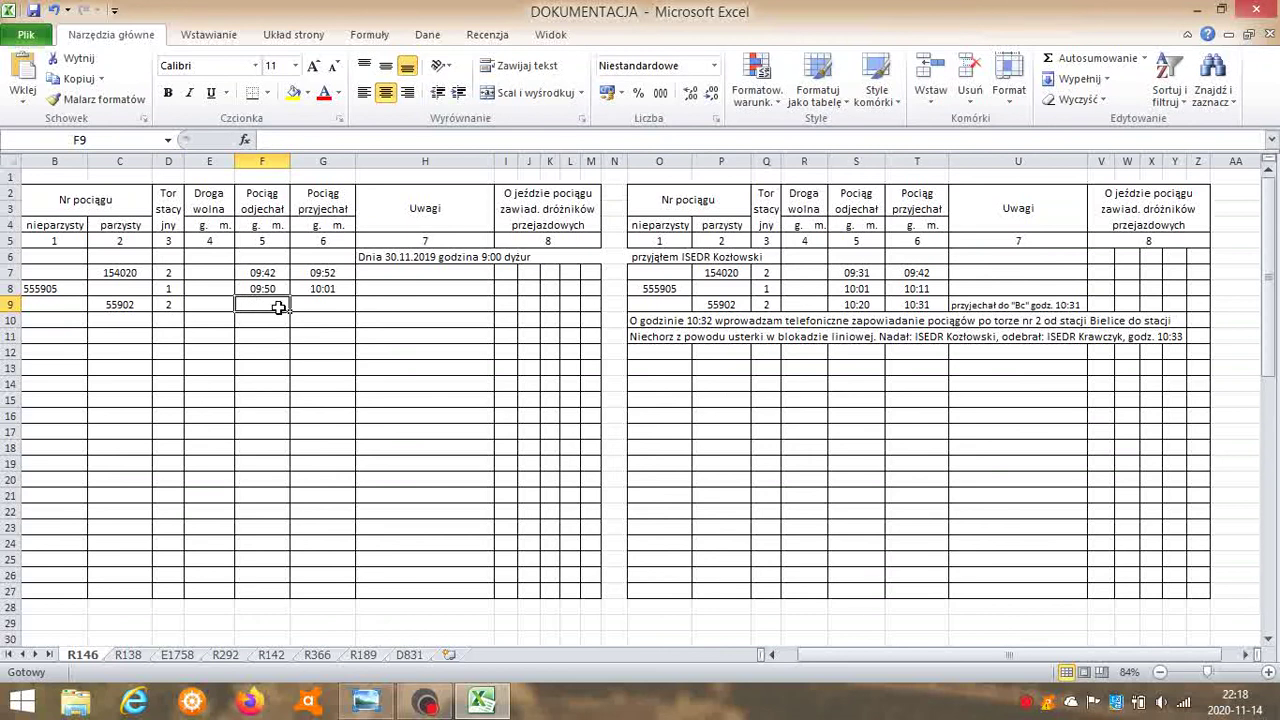
left_click(376, 710)
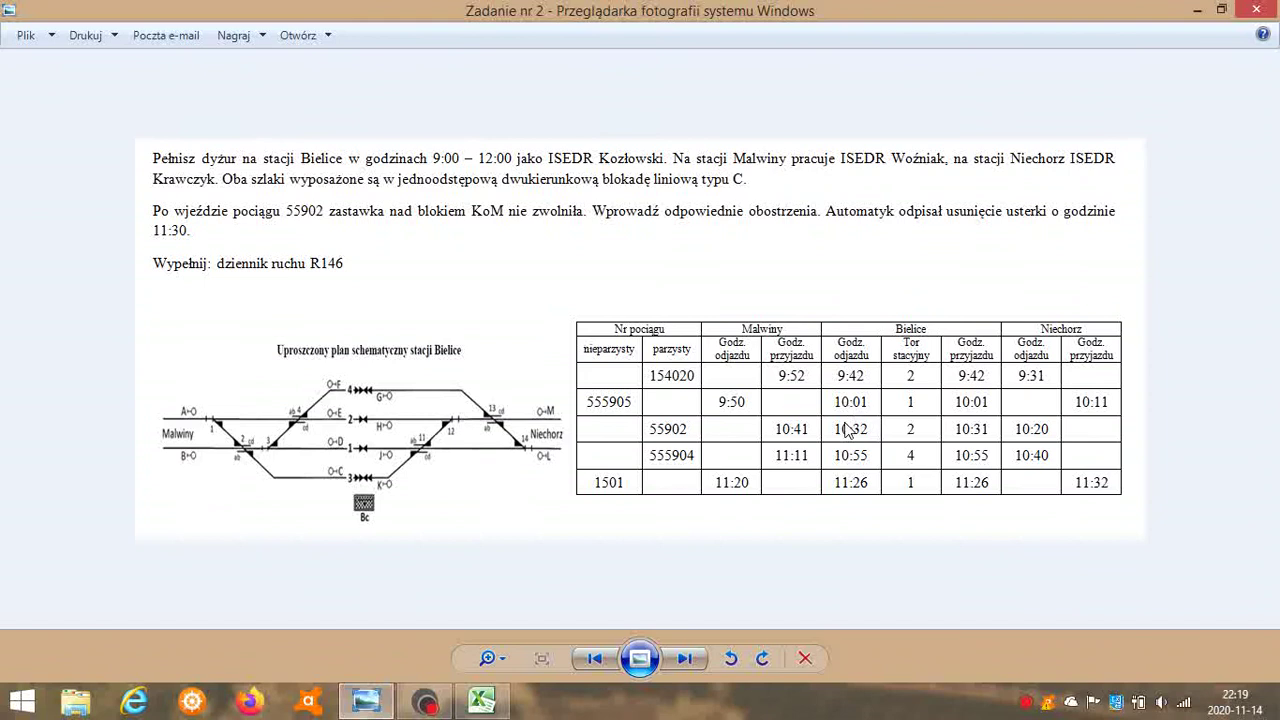
left_click(481, 701)
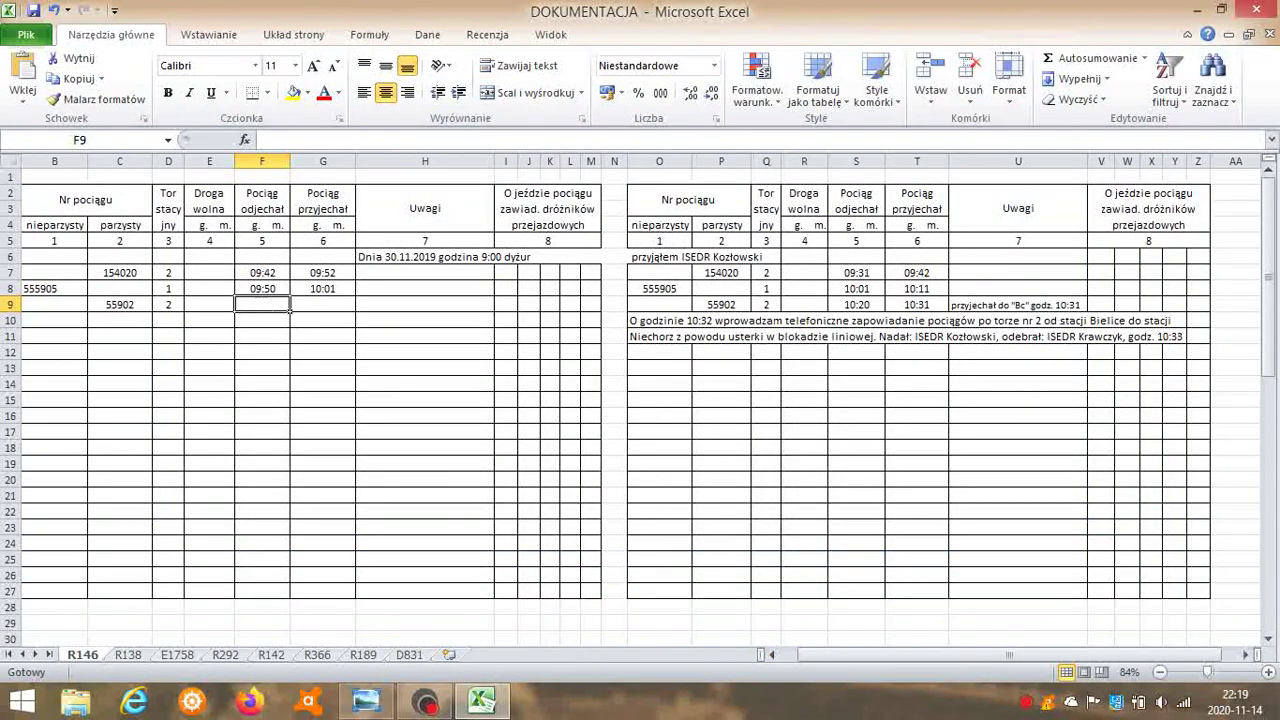
type("10:32")
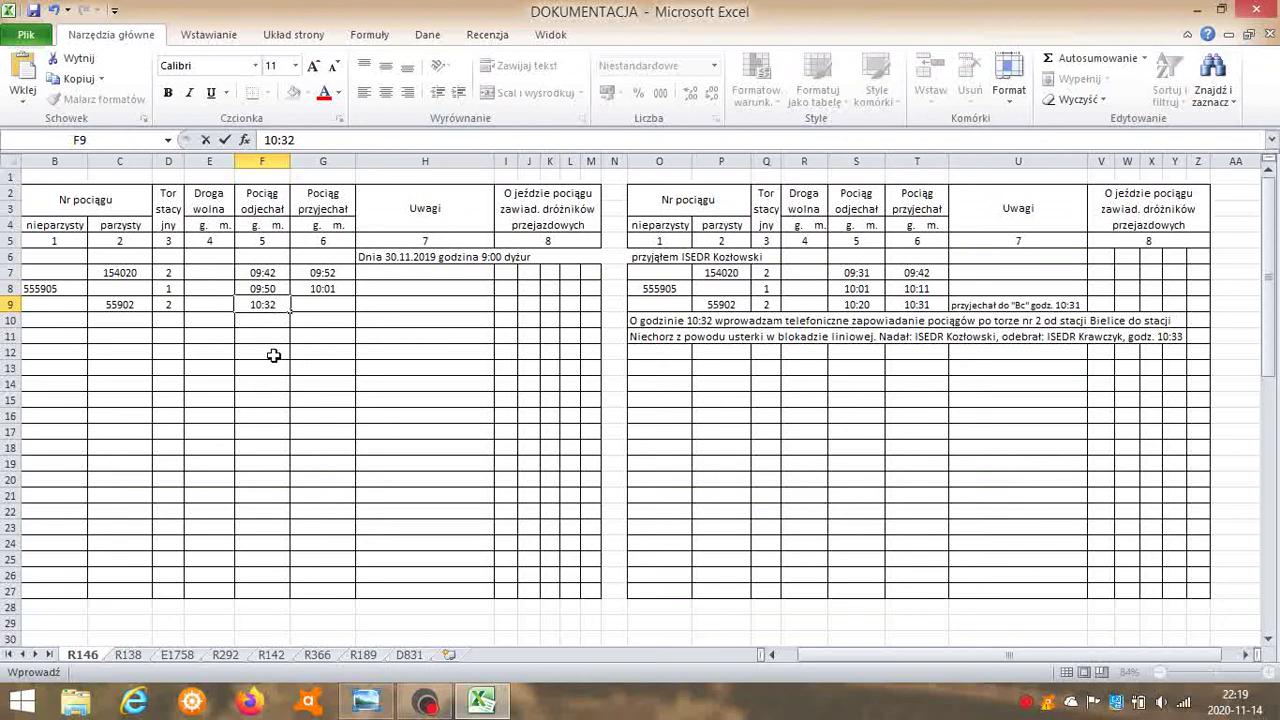
key("Return")
Fill B10 and B11 with the copied dashed line to cross out both rows, left-aligning the one in B10.
left_click(77, 320)
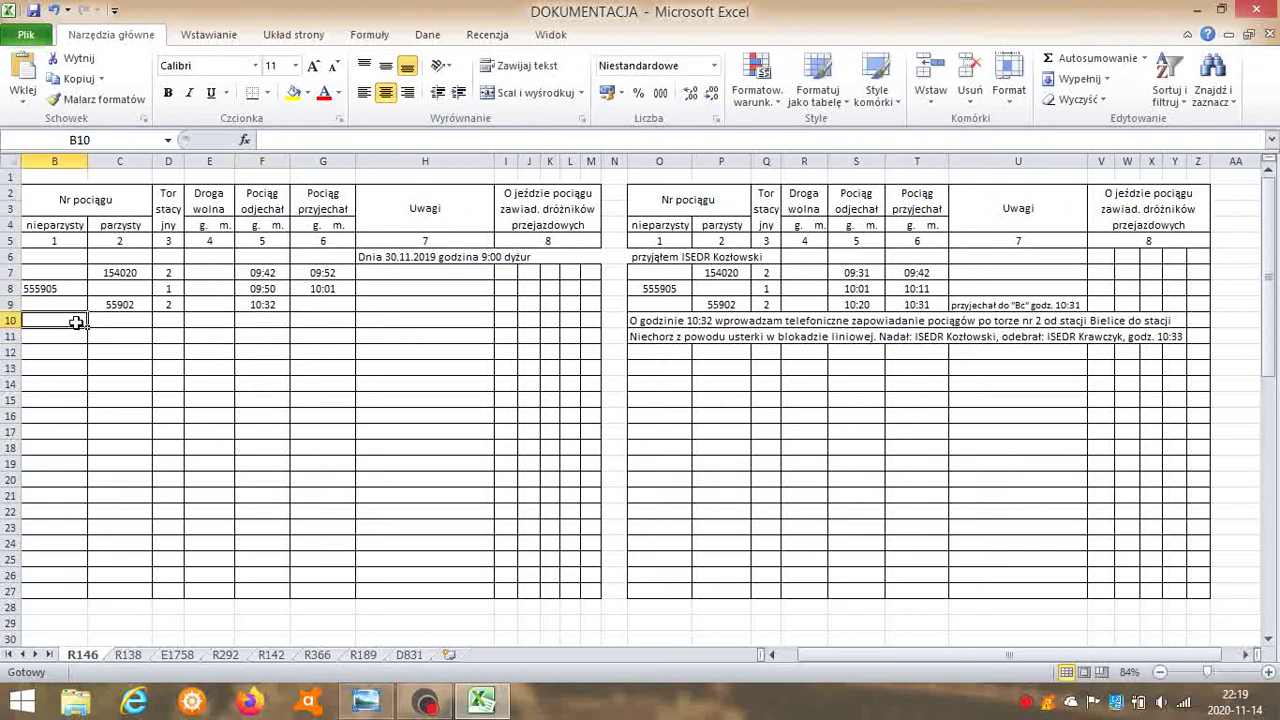
key("ctrl+v")
key("Down")
key("Down")
left_click(63, 323)
left_click(364, 92)
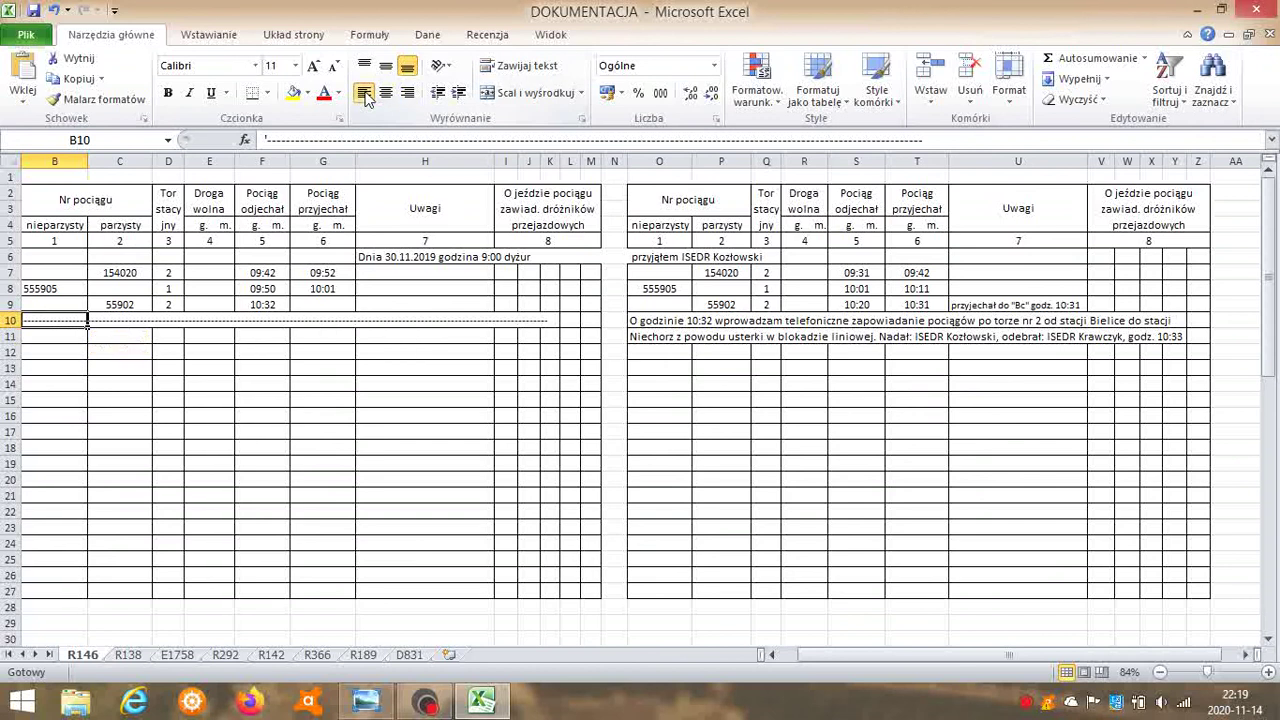
left_click(68, 336)
key("ctrl+v")
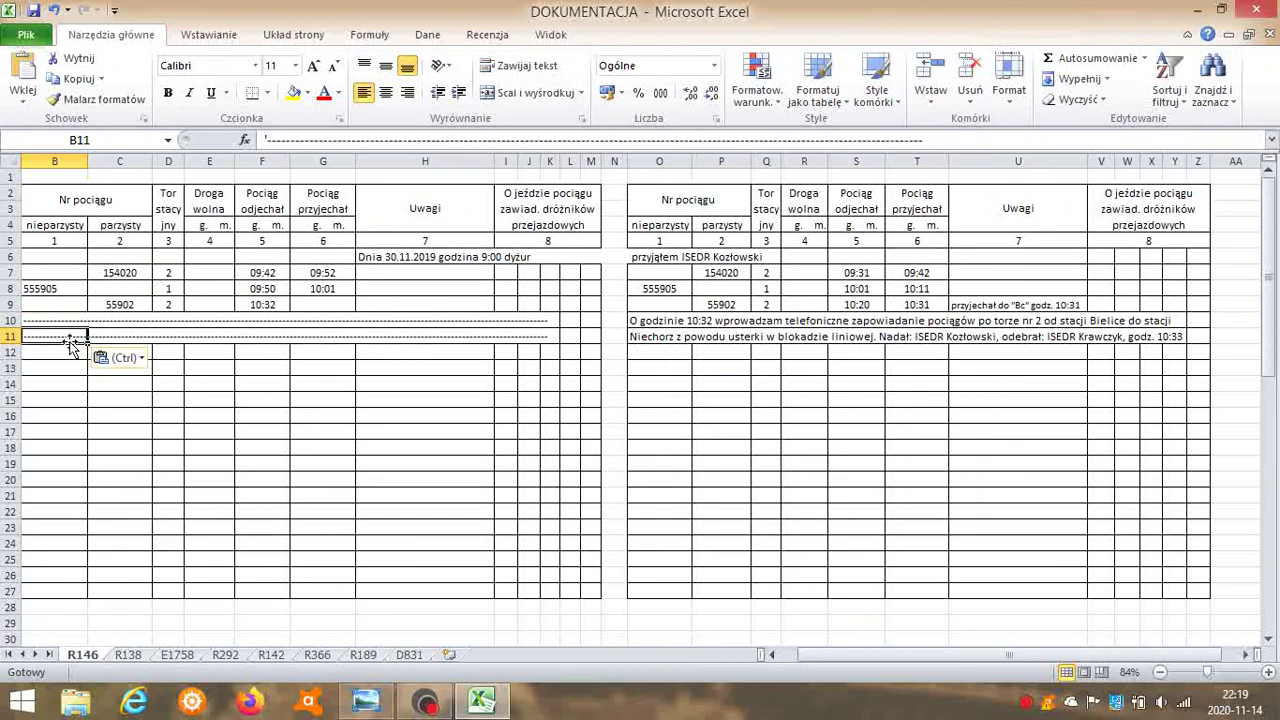
left_click(169, 403)
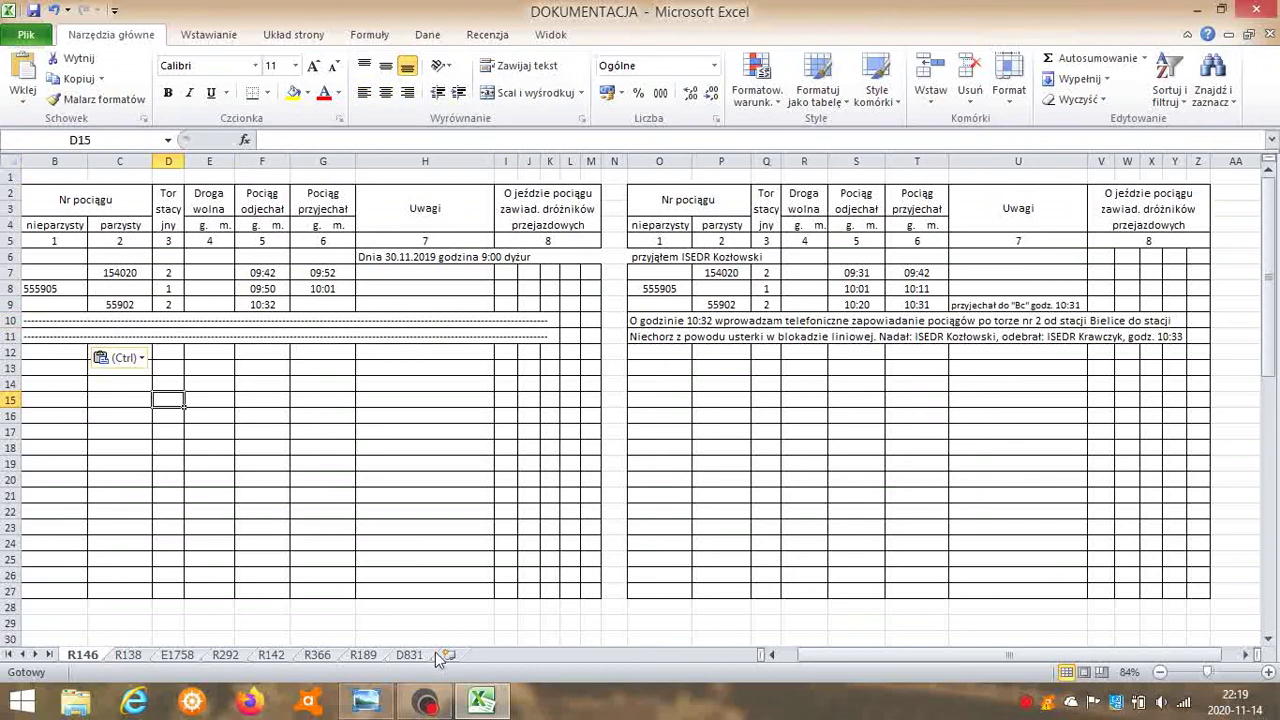
Using the task timetable, enter train 555904, track 4 and departure 10:40 in P12, Q12 and S12 on the Niechorz side.
left_click(367, 705)
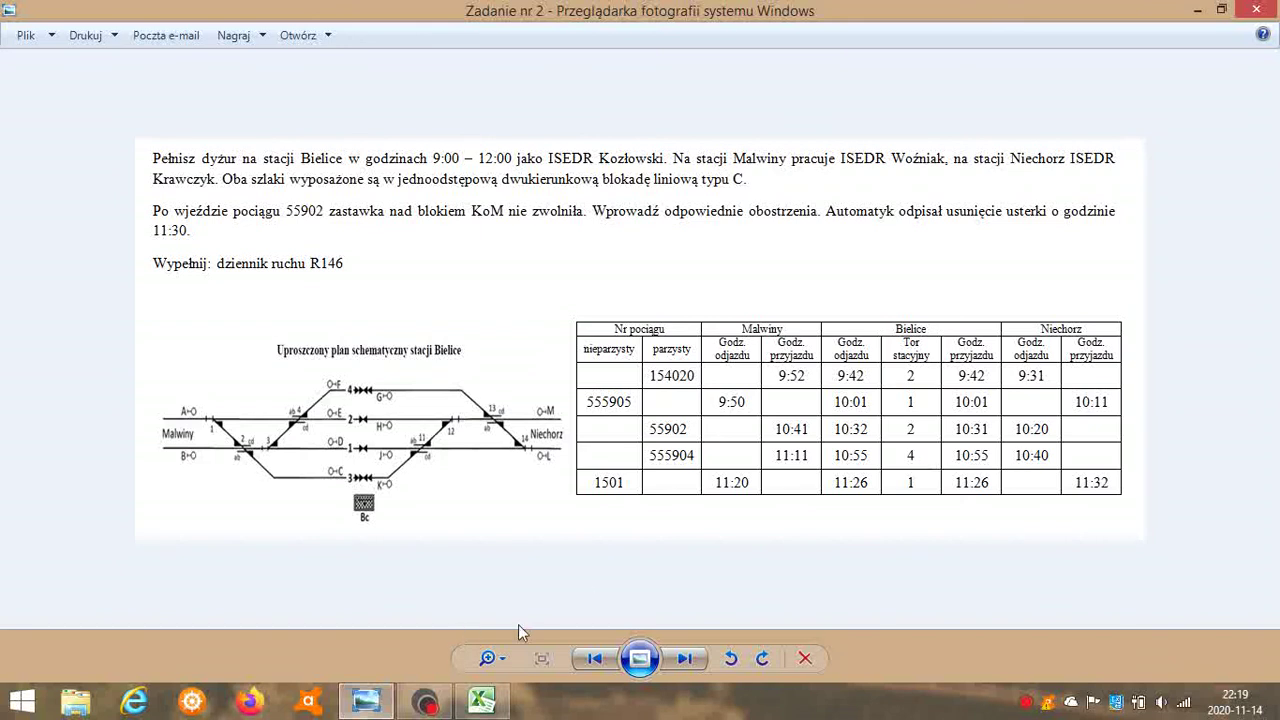
left_click(481, 701)
left_click(712, 352)
type("55590")
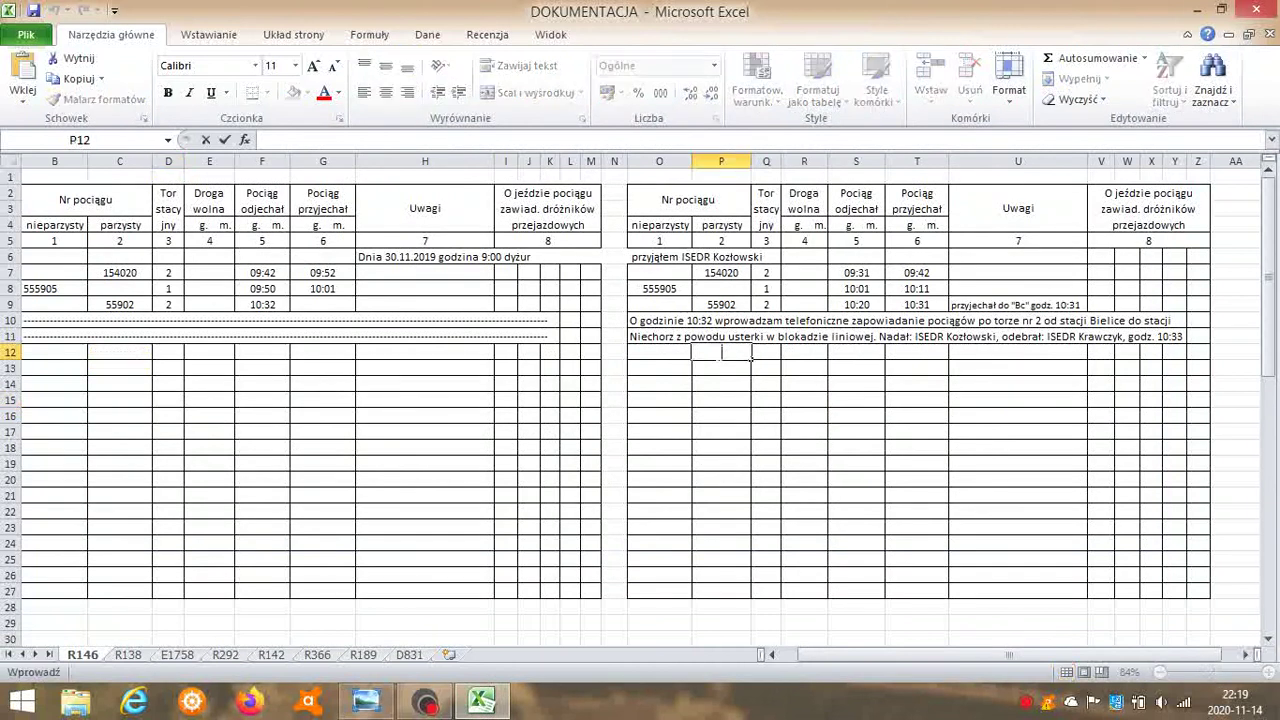
type("4")
left_click(779, 354)
type("4")
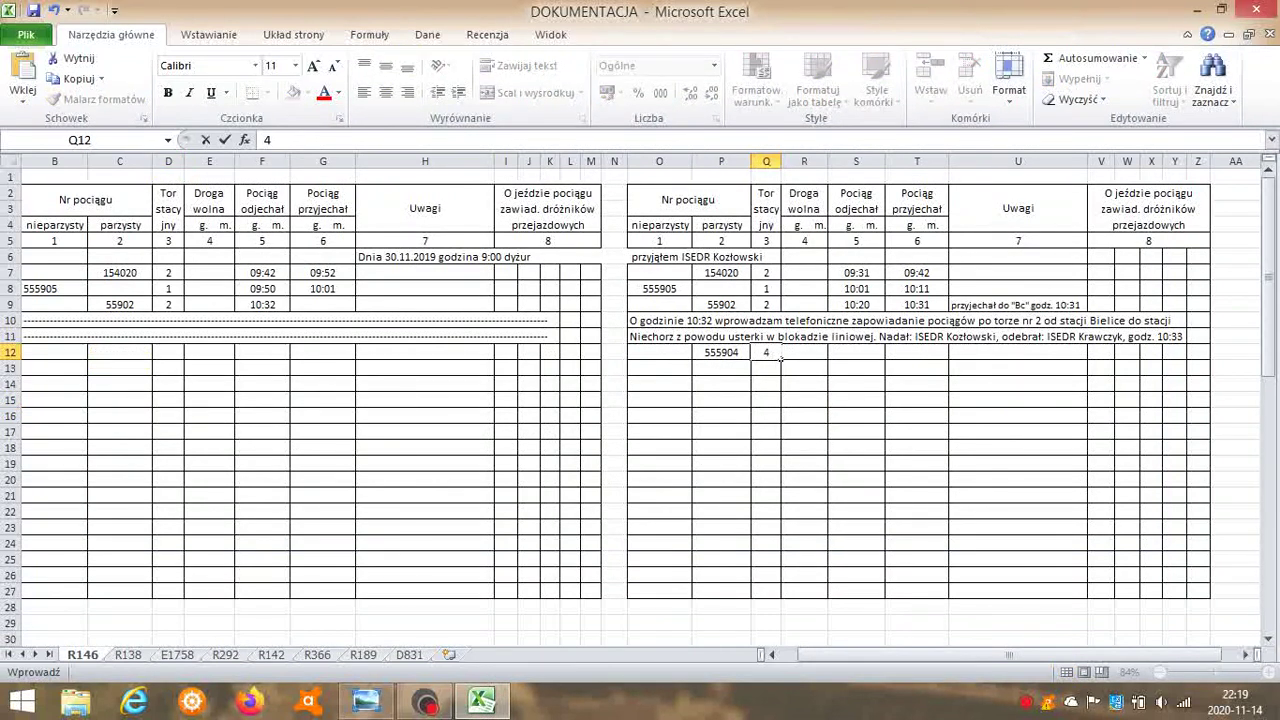
left_click(845, 351)
type("10:")
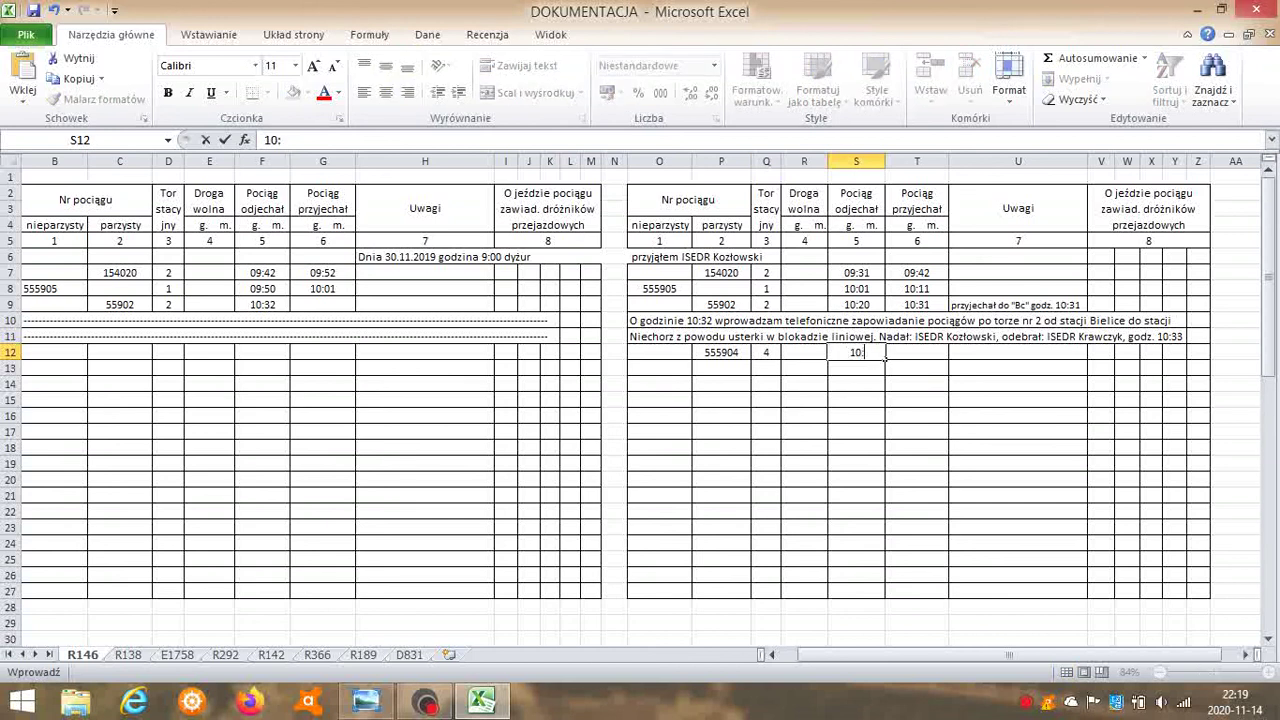
type("40")
left_click(860, 417)
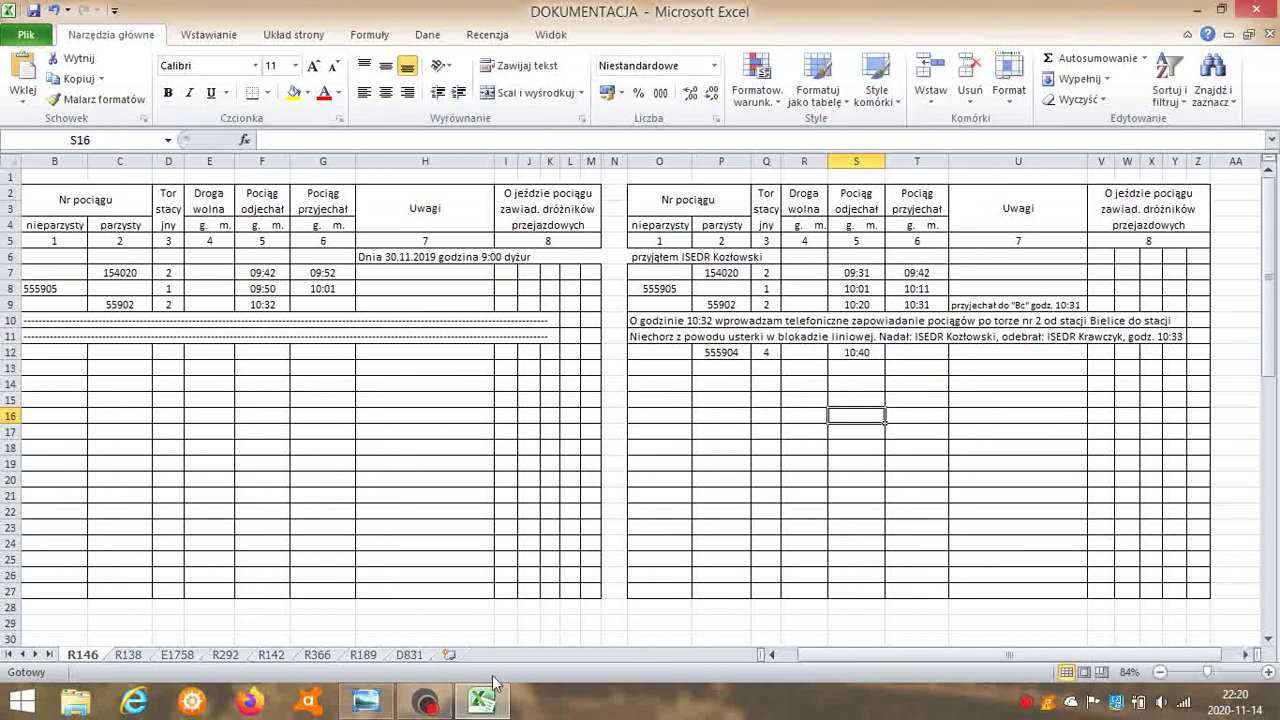
Check the task timetable and enter arrival time 10:41 for train 55902 in G9.
left_click(351, 706)
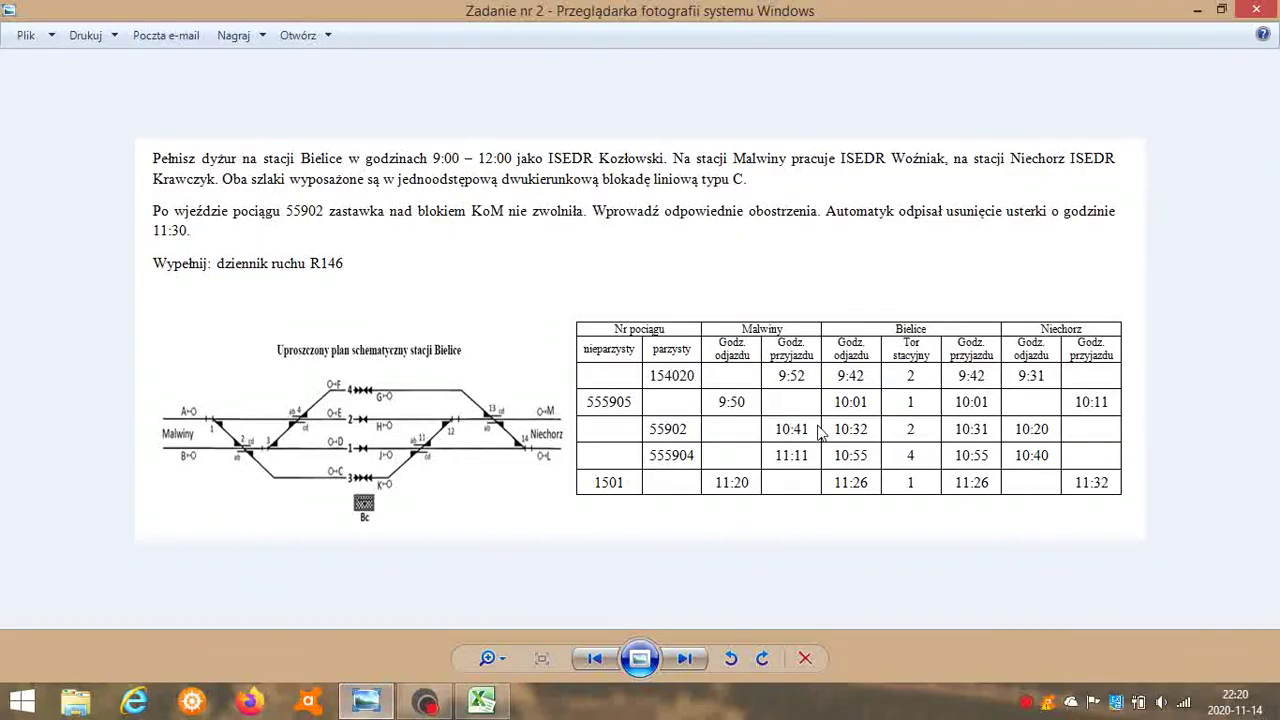
left_click(481, 708)
left_click(323, 304)
type("10:41")
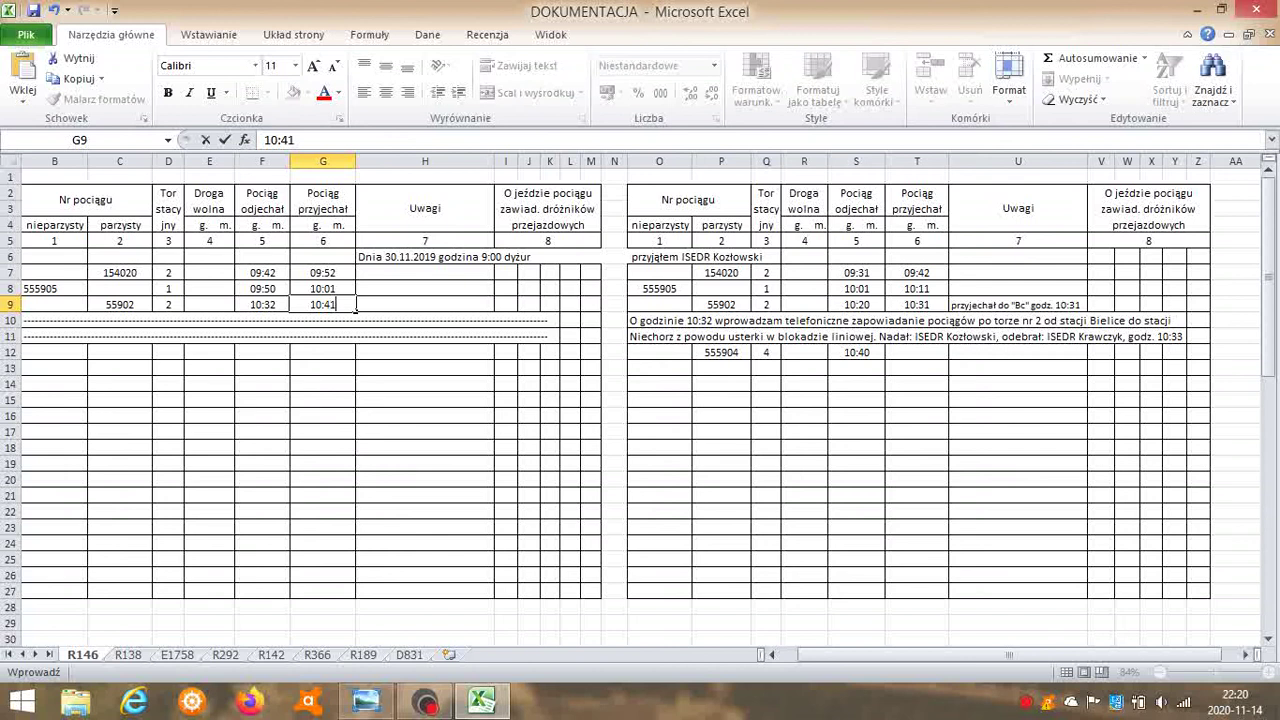
left_click(692, 426)
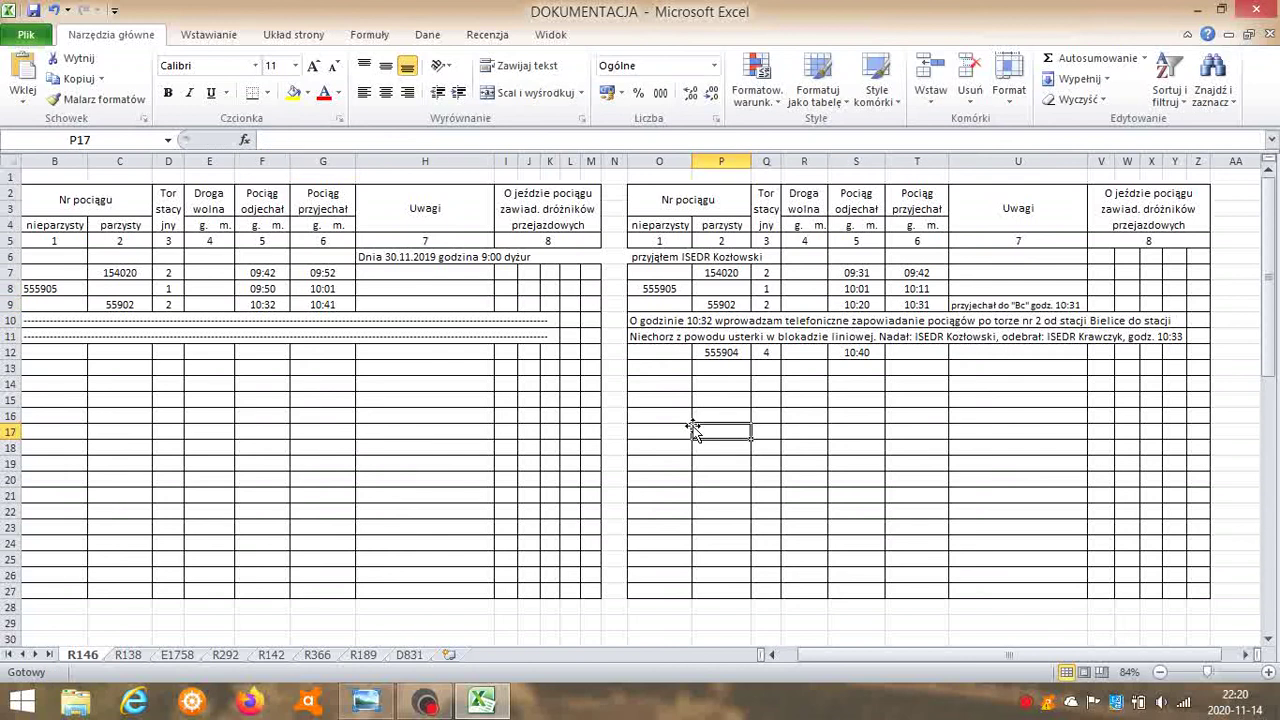
Enter train number 555904 in C12 on the Malwiny side of the log.
double_click(120, 350)
type("55904")
key("BackSpace")
key("BackSpace")
key("BackSpace")
type("5904")
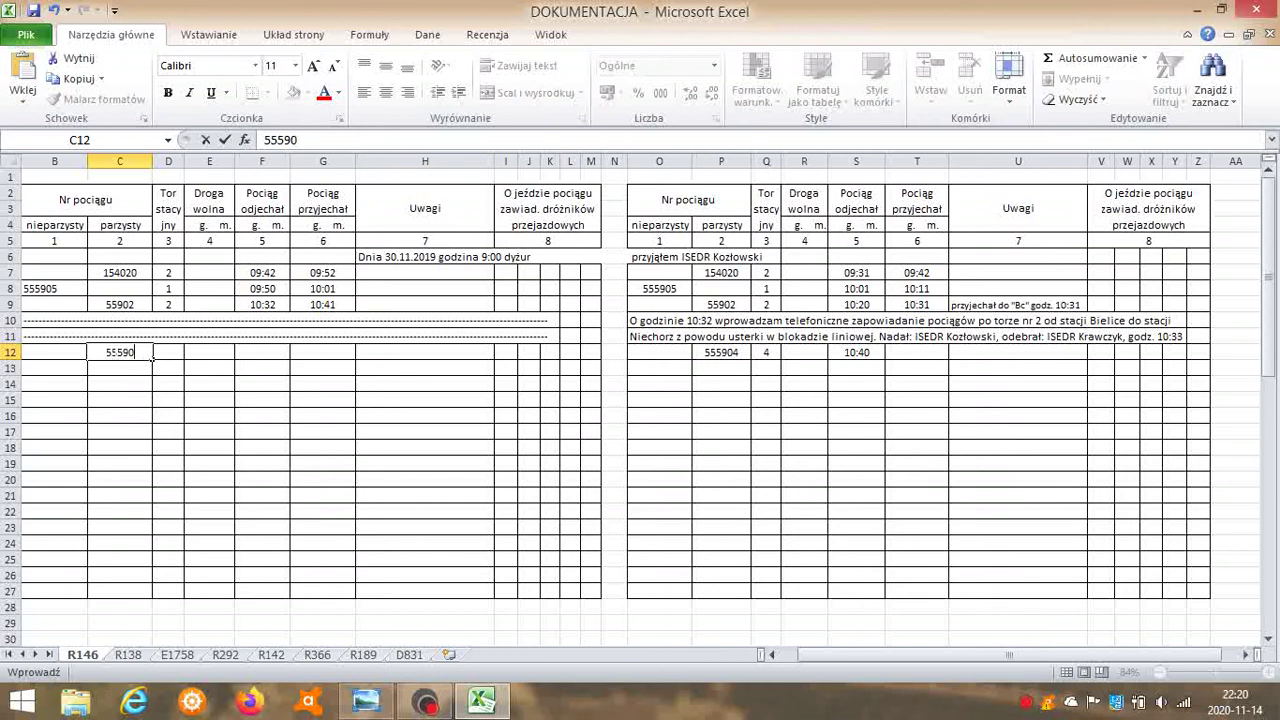
left_click(315, 437)
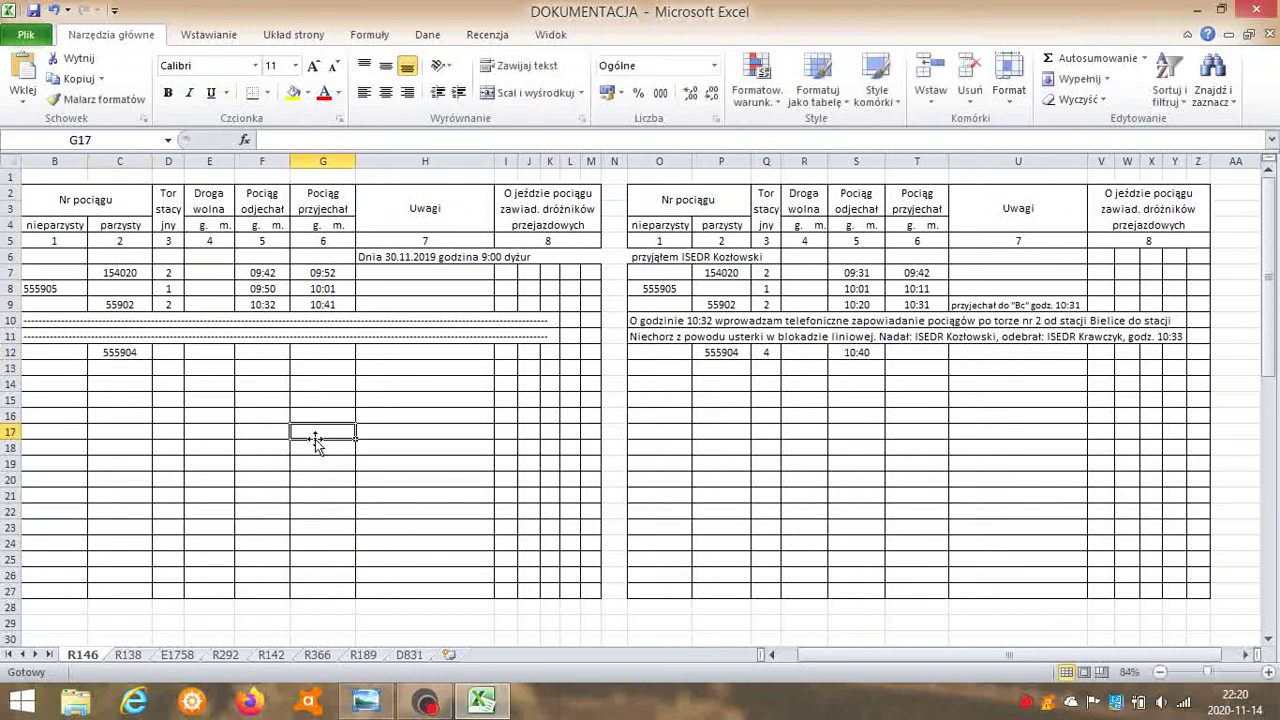
Check the task timetable and enter the arrival of train 555904 at Bielice, 10:55, in T12.
left_click(366, 700)
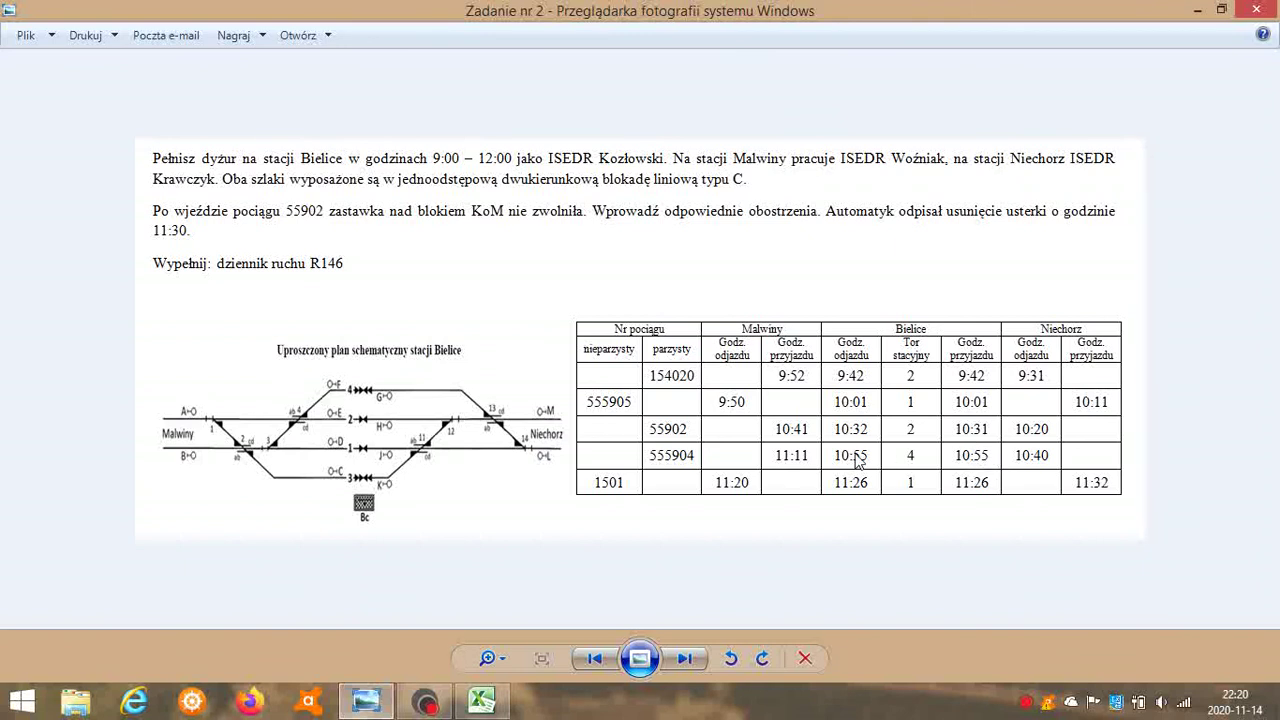
left_click(482, 700)
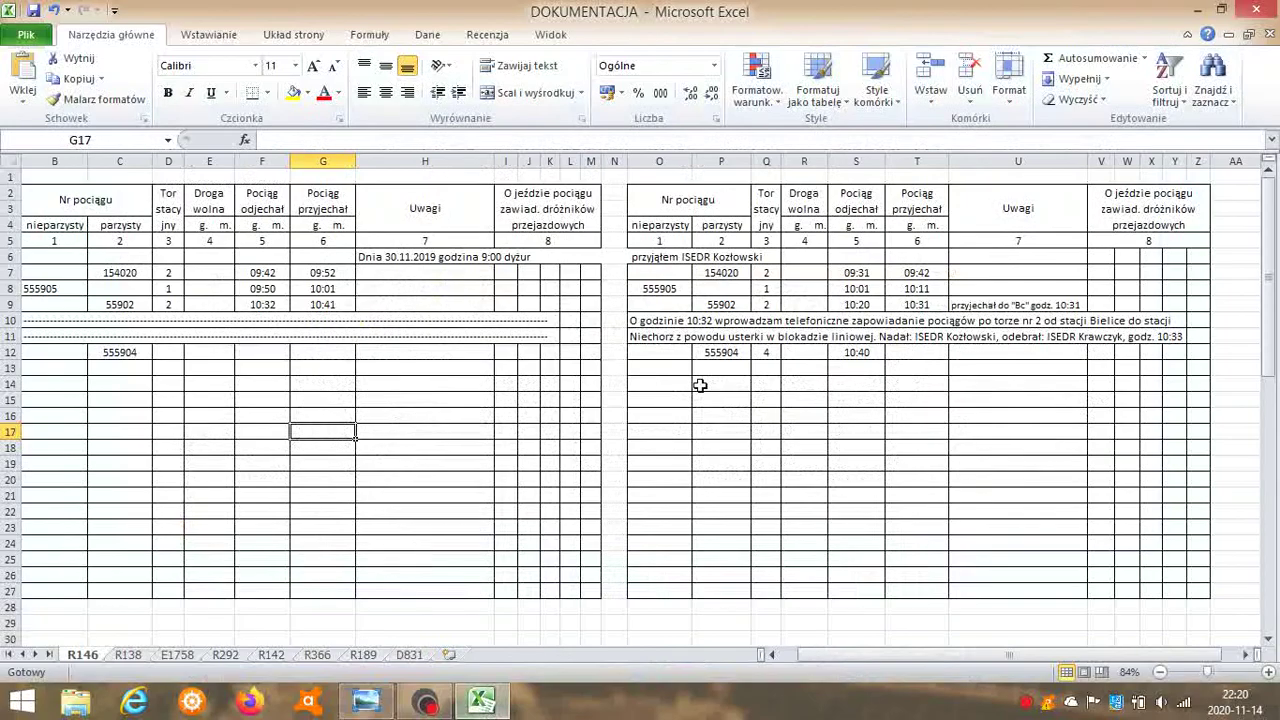
left_click(912, 352)
type("1")
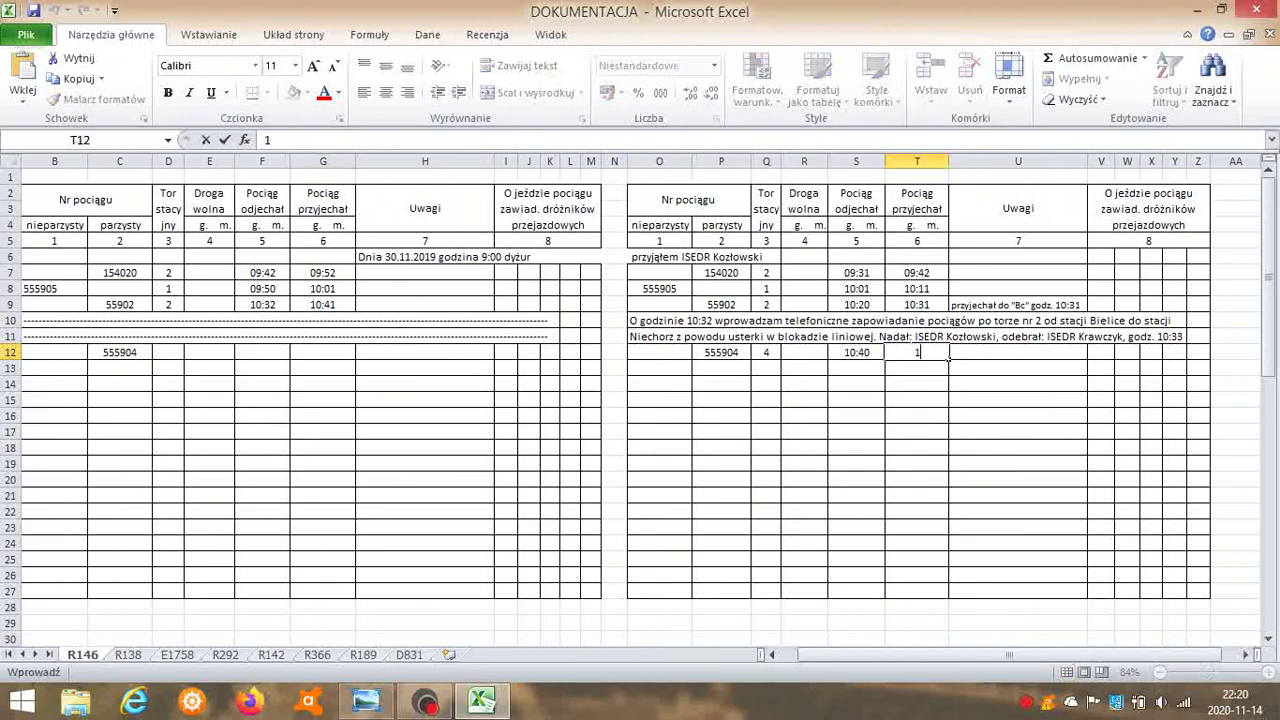
type("0:55")
Complete the Malwiny-side row of train 555904 with departure 10:55 in F12, track 4 in D12 and arrival 11:11 in G12.
left_click(260, 352)
type("10:55")
left_click(170, 352)
type("4")
key("BackSpace")
type("4")
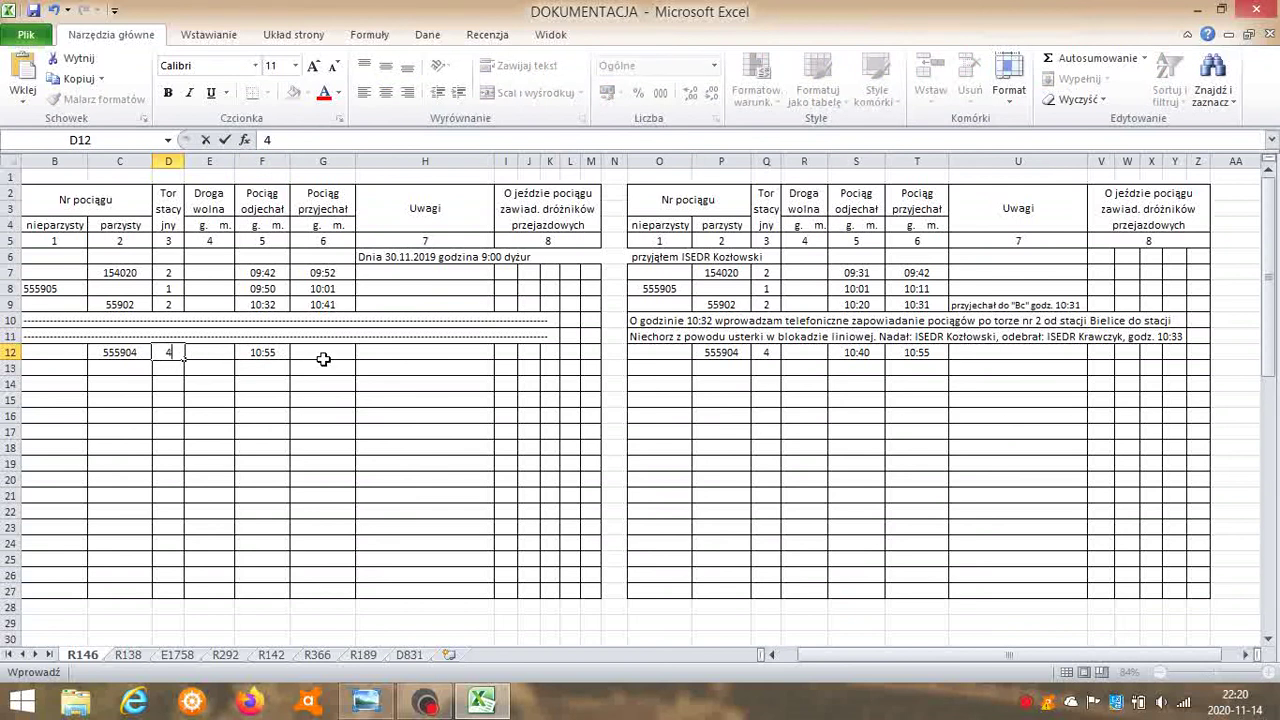
left_click(325, 356)
type("11:11")
left_click(331, 418)
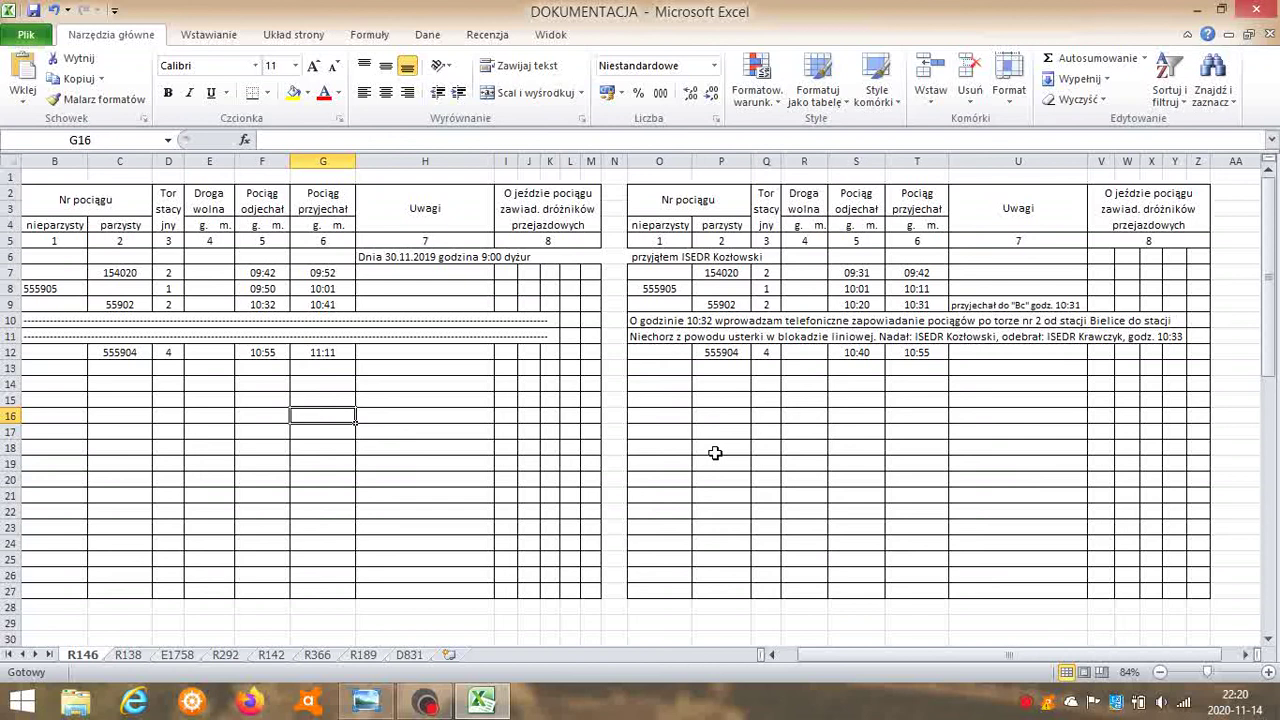
Using the task timetable, enter train 1501, track 1 and departure 11:20 in B13, D13 and F13.
left_click(364, 705)
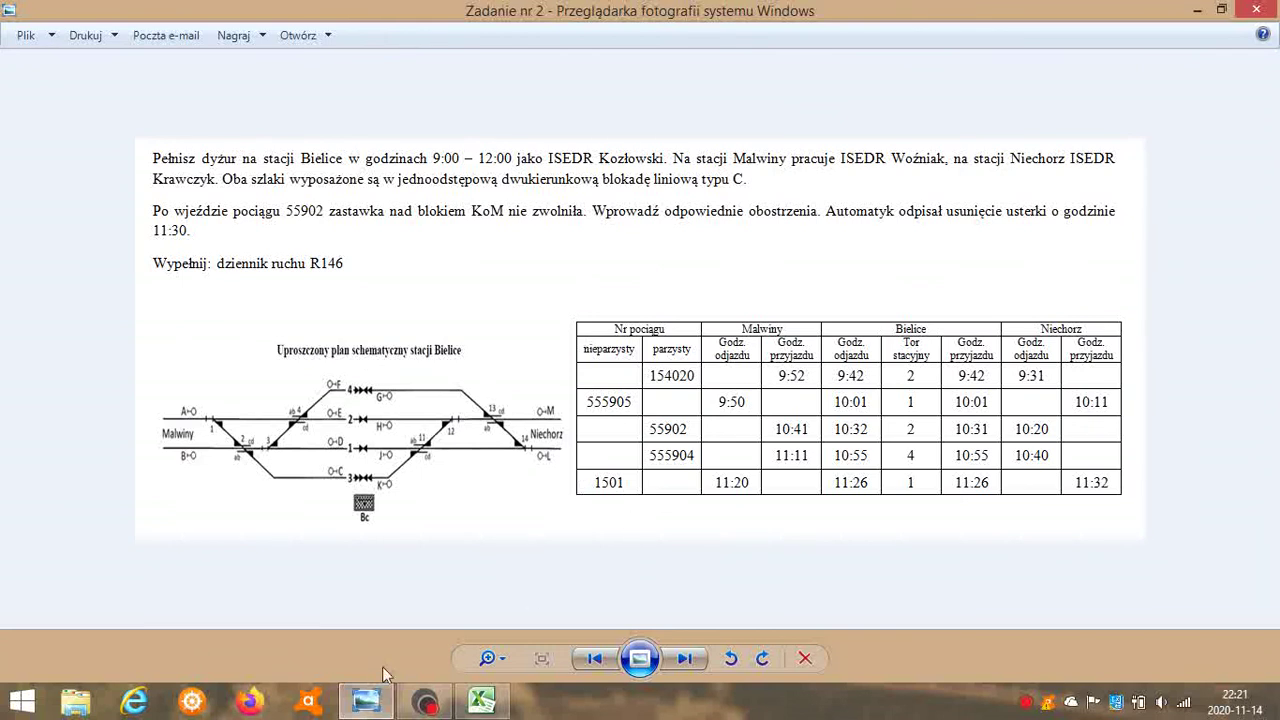
left_click(497, 697)
left_click(74, 367)
type("1501")
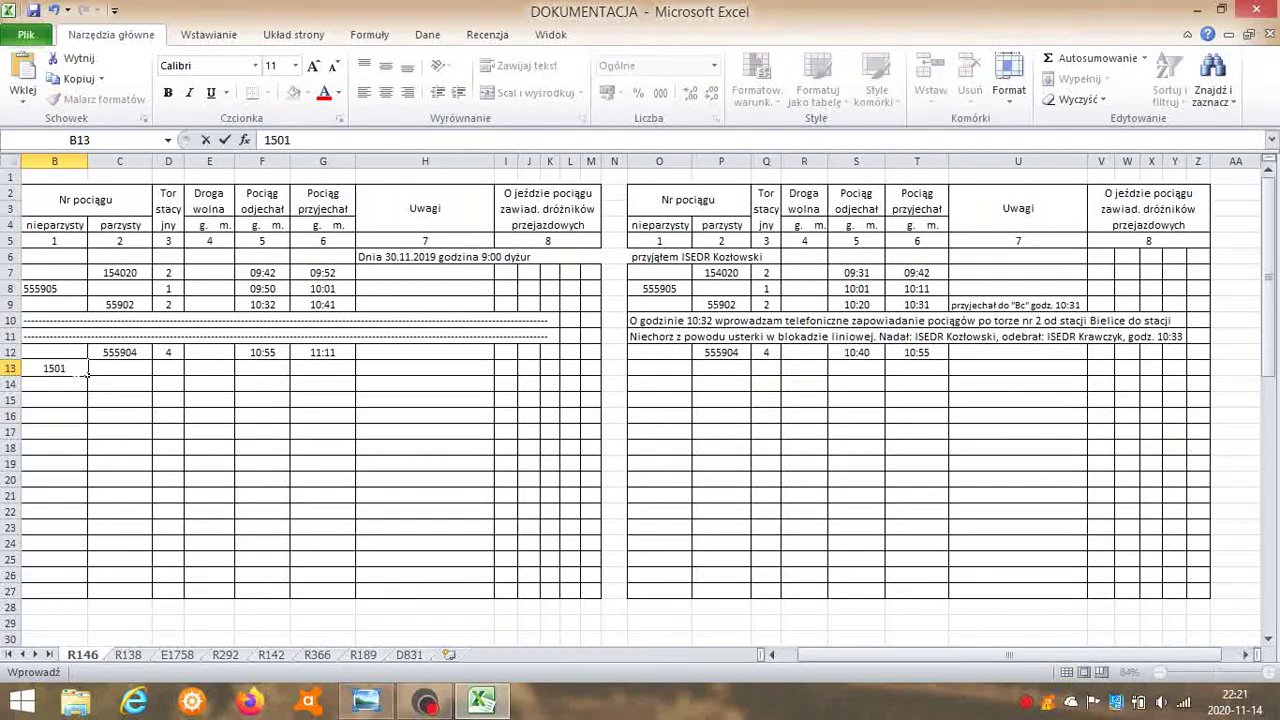
left_click(167, 368)
type("1")
left_click(252, 368)
type("11:20")
left_click(322, 460)
Recheck the task timetable and enter the arrival of train 1501 at Bielice, 11:26, in G13.
left_click(390, 705)
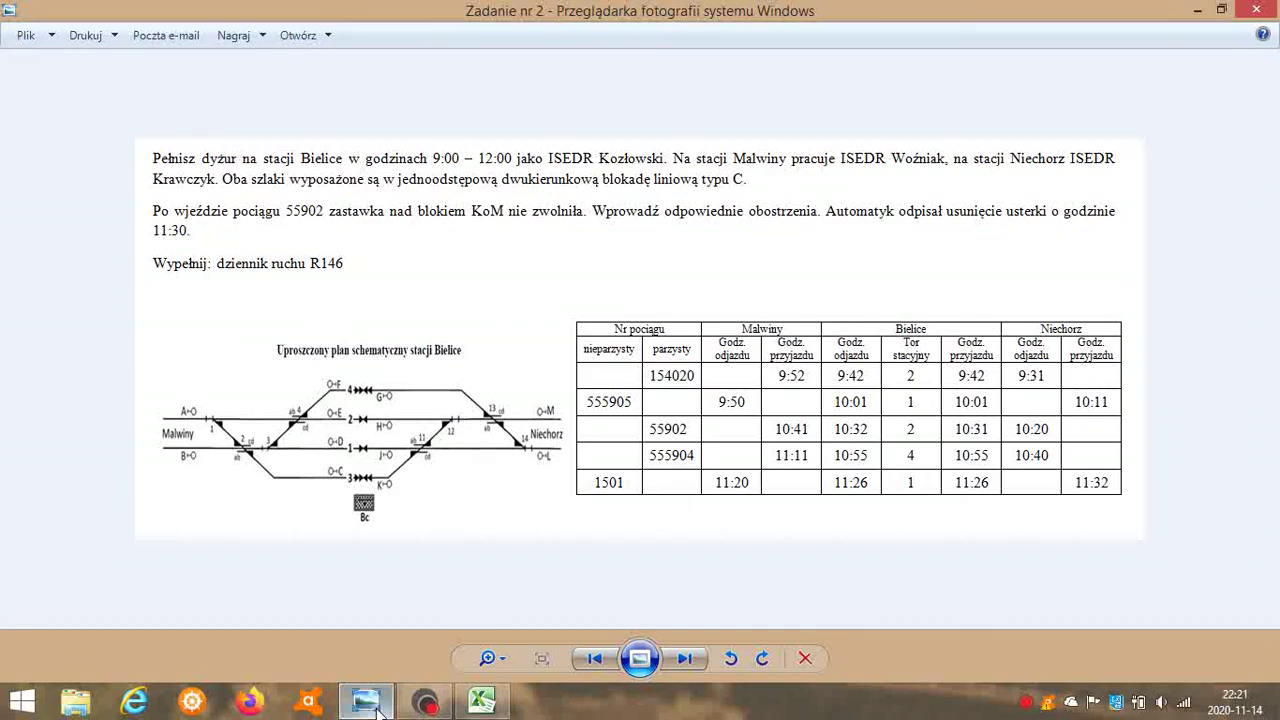
left_click(366, 701)
left_click(318, 367)
type("11:26")
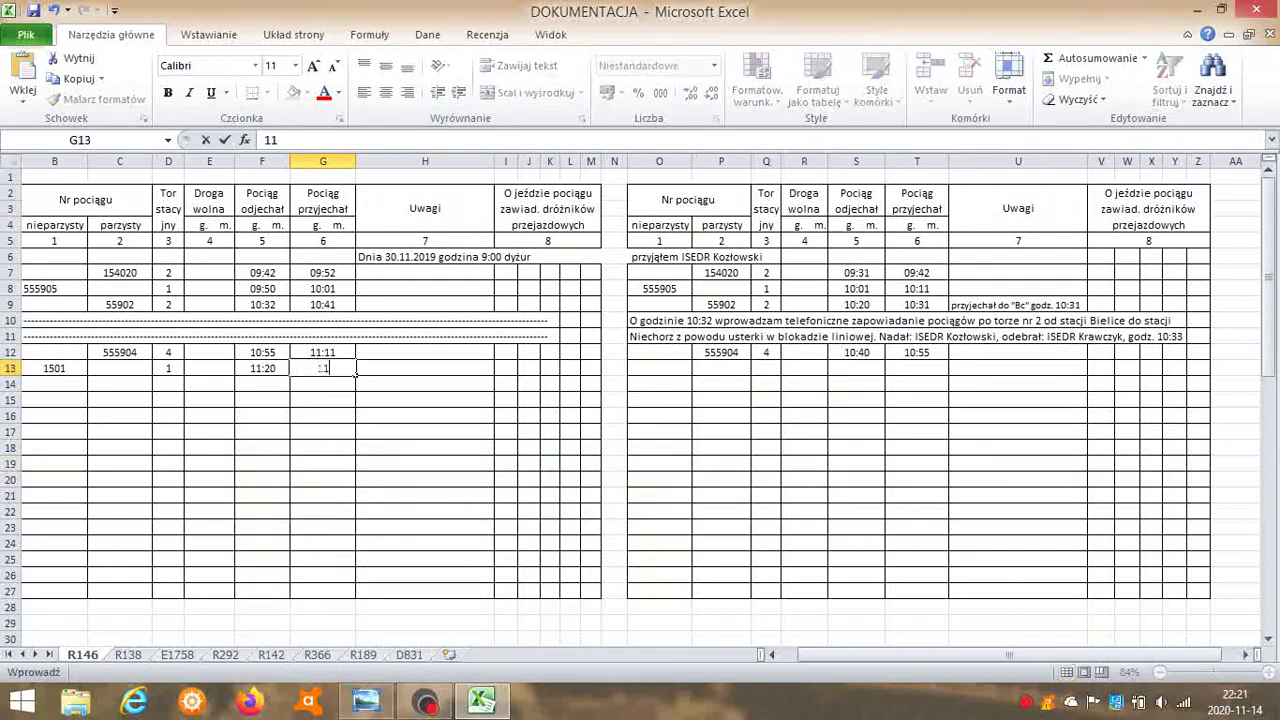
Enter train 1501, track 1 and departure 11:26 in O13, Q13 and S13 on the Niechorz side.
left_click(662, 368)
type("1501")
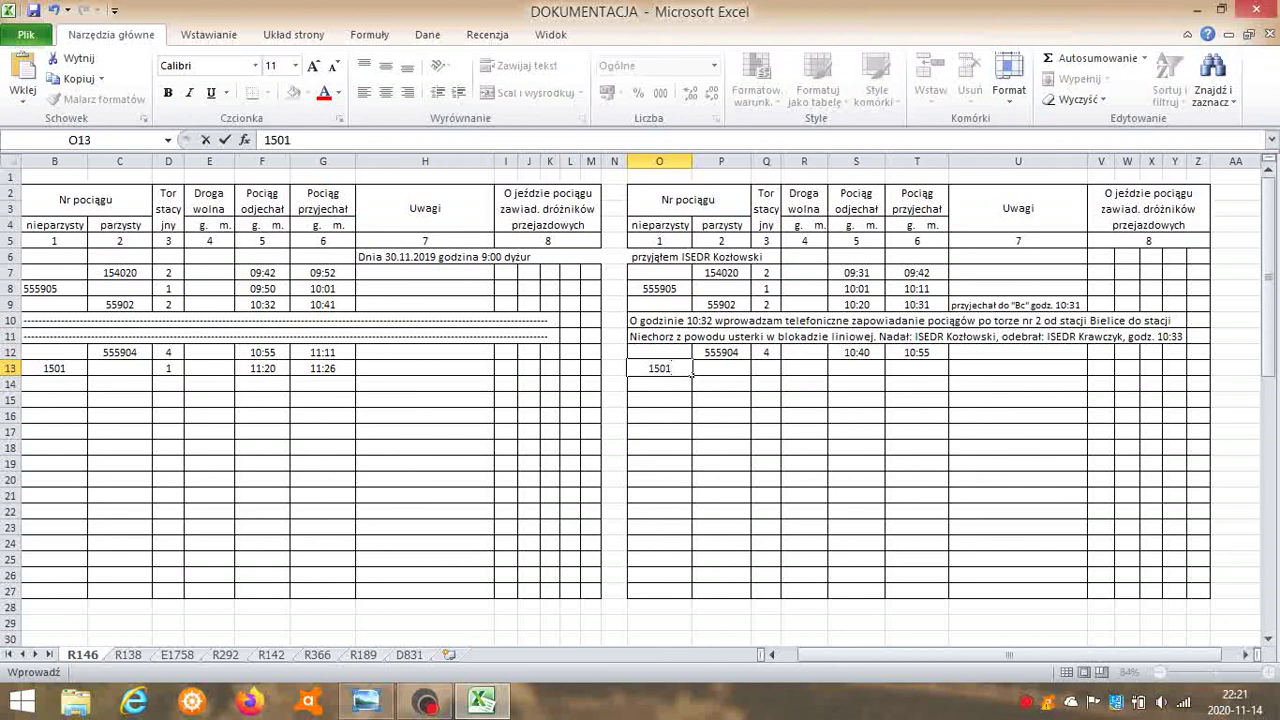
left_click(762, 370)
type("1")
left_click(852, 366)
type("11:26")
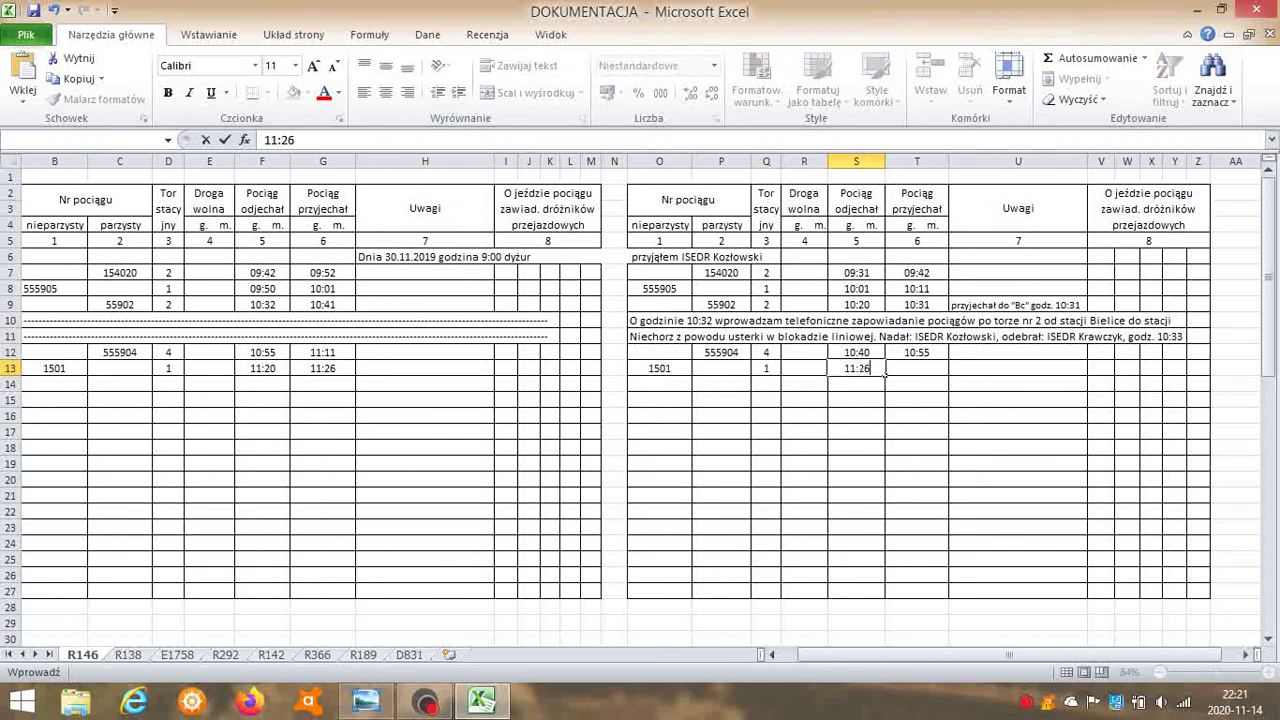
left_click(857, 416)
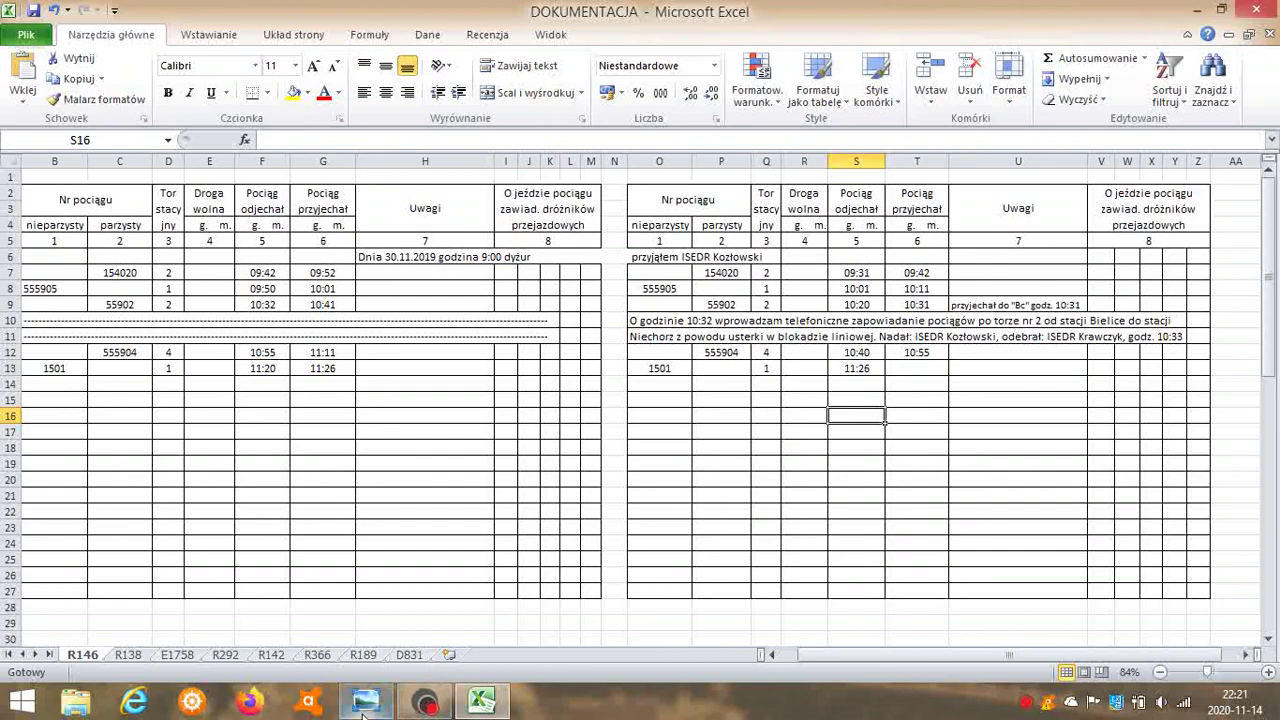
Check the task timetable and enter the arrival of train 1501 at Niechorz, 11:32, in T13.
left_click(390, 710)
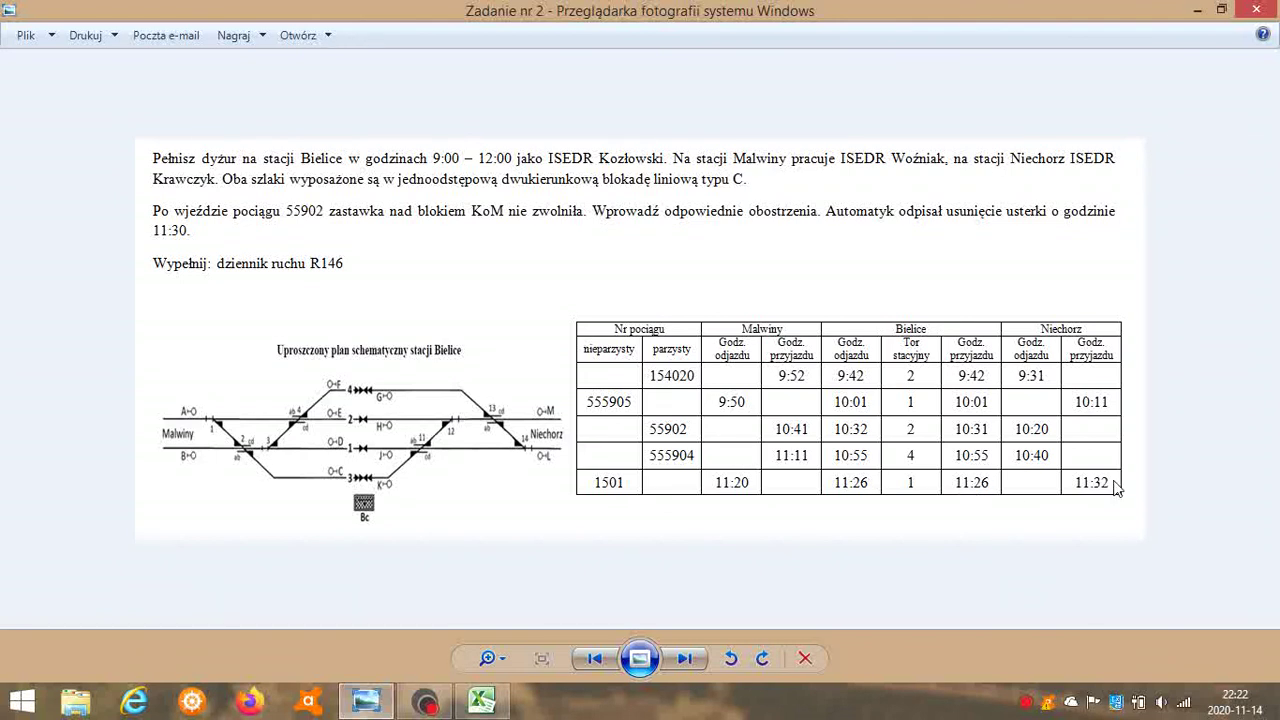
left_click(482, 701)
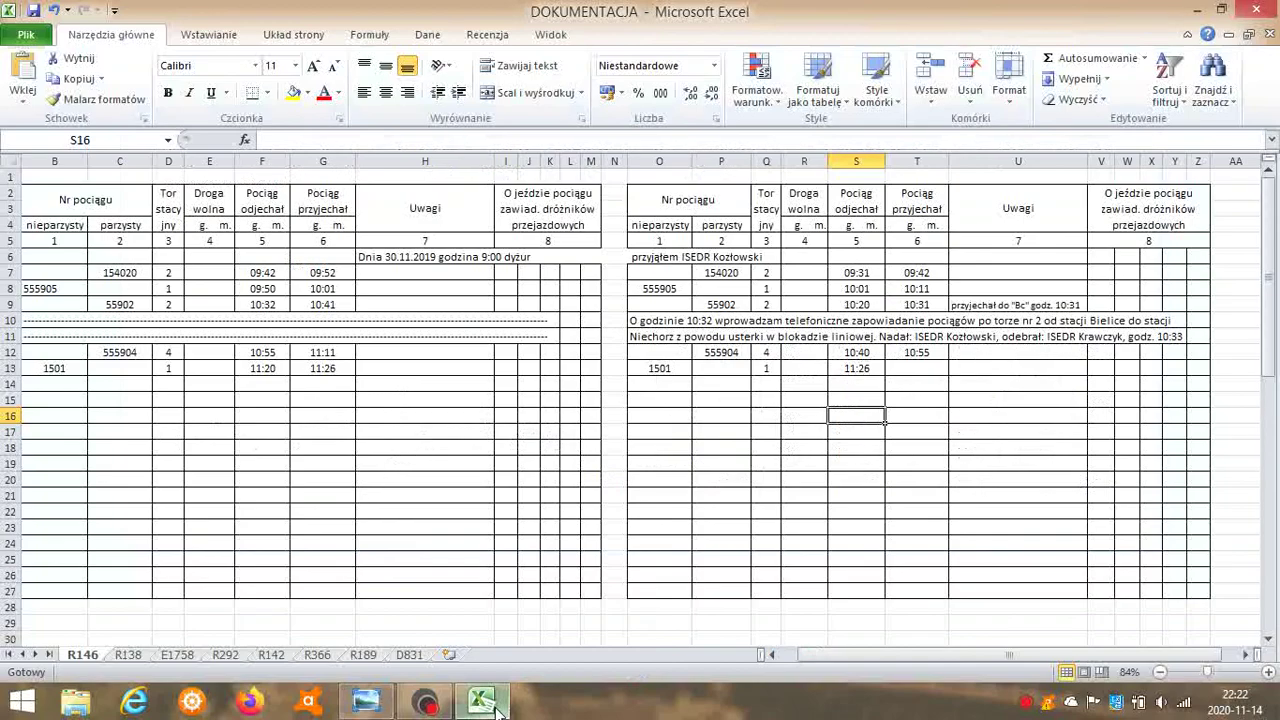
left_click(916, 369)
type("11")
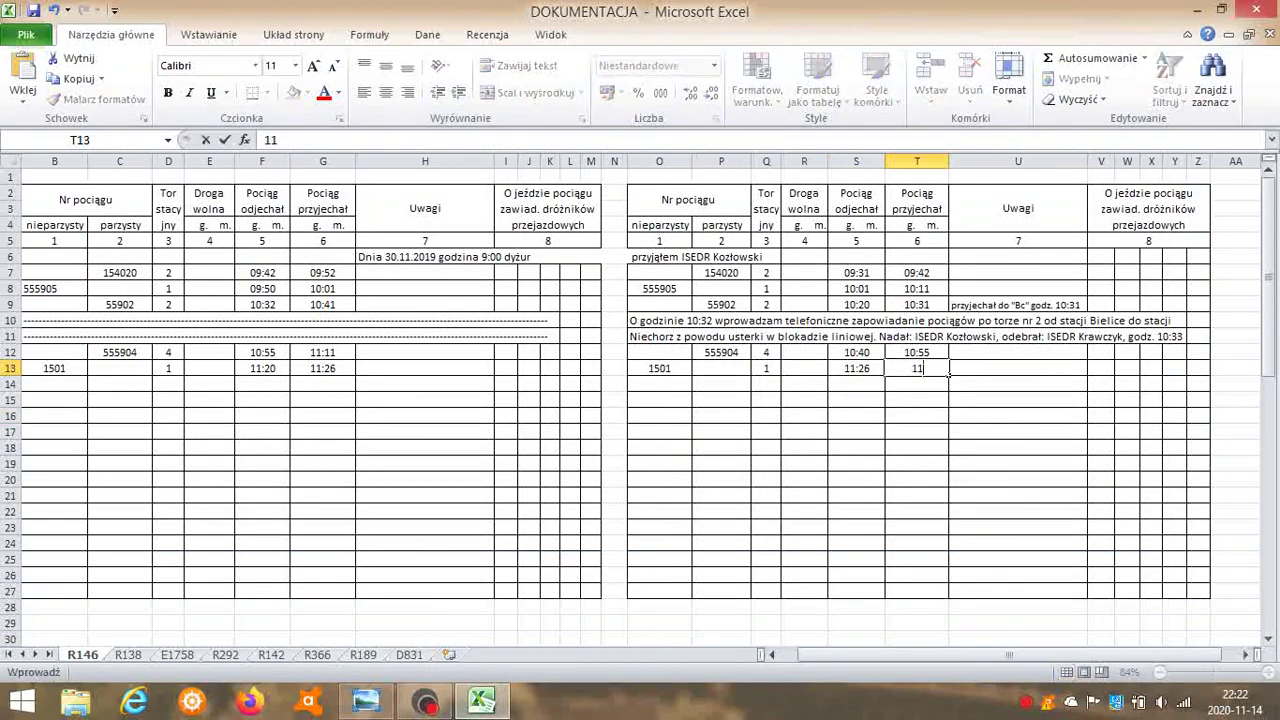
type(":32")
left_click(850, 430)
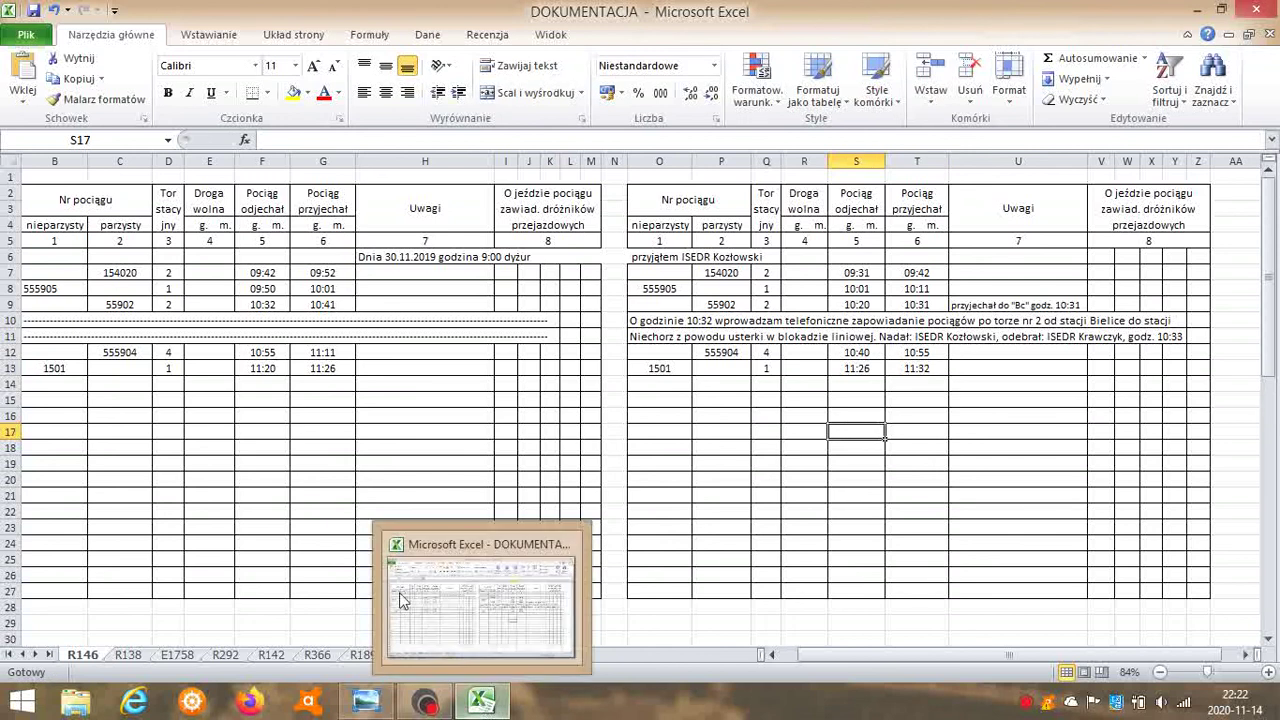
Enter the note "Szlak wolny" in F14, below the last train on the Malwiny side.
left_click(254, 384)
type("Sz")
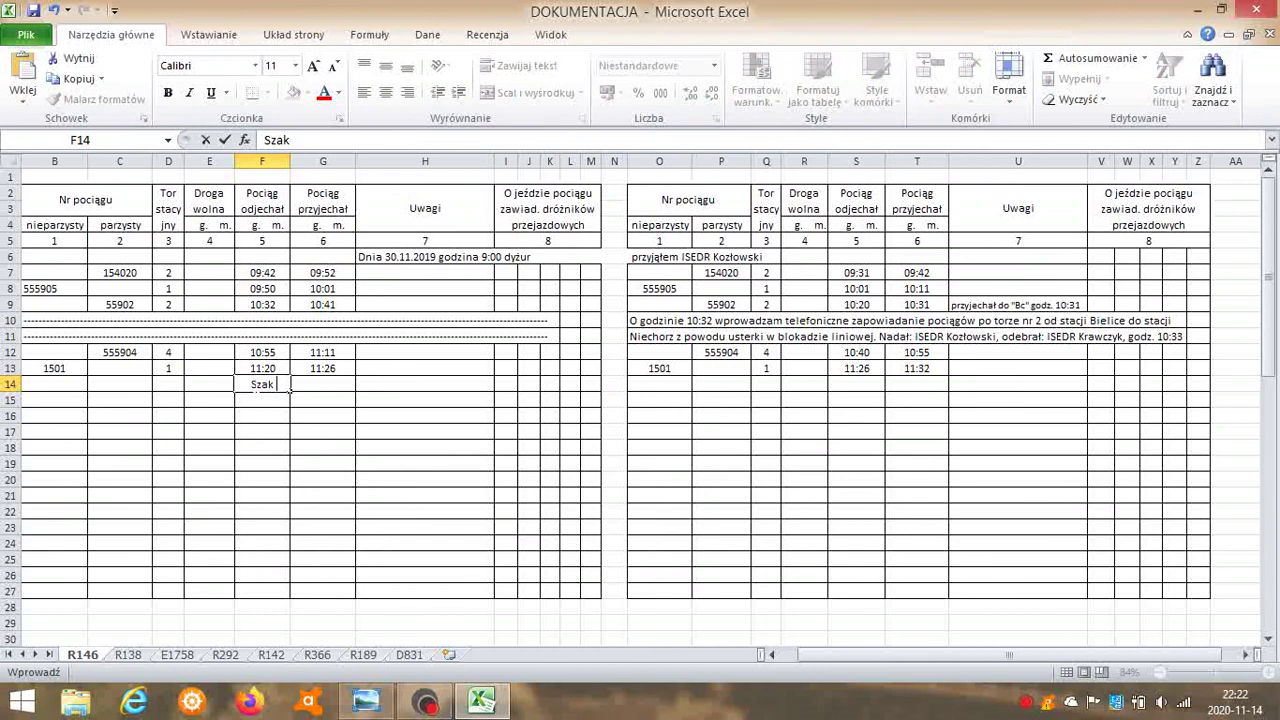
type("lak wolny")
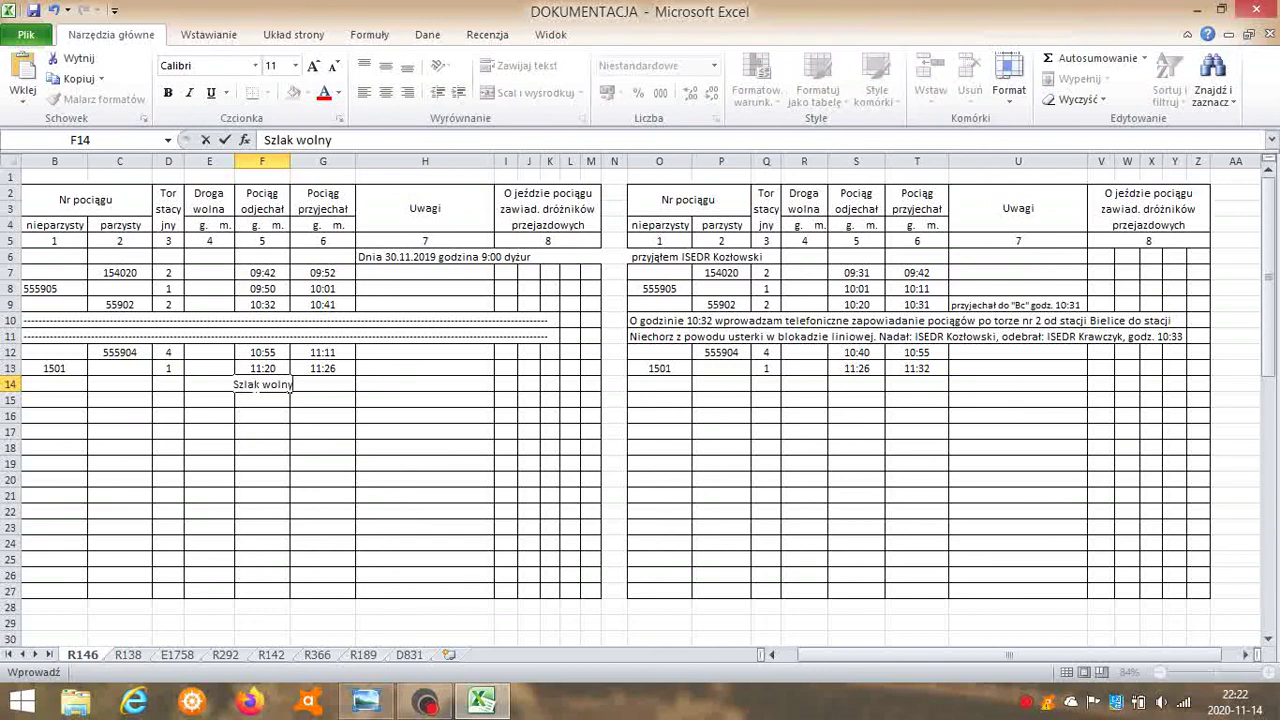
left_click(851, 431)
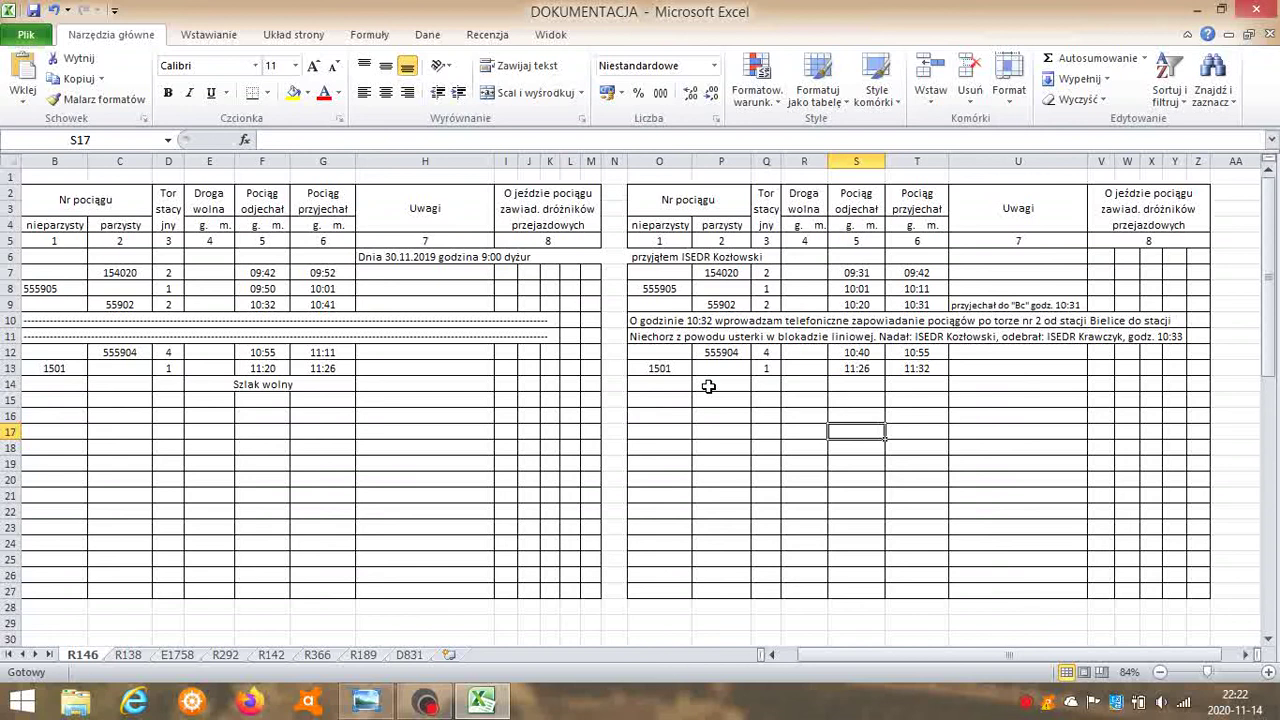
Enter "Szlak" in P14 on the Niechorz side and left-align the cell.
left_click(708, 386)
type("Sz")
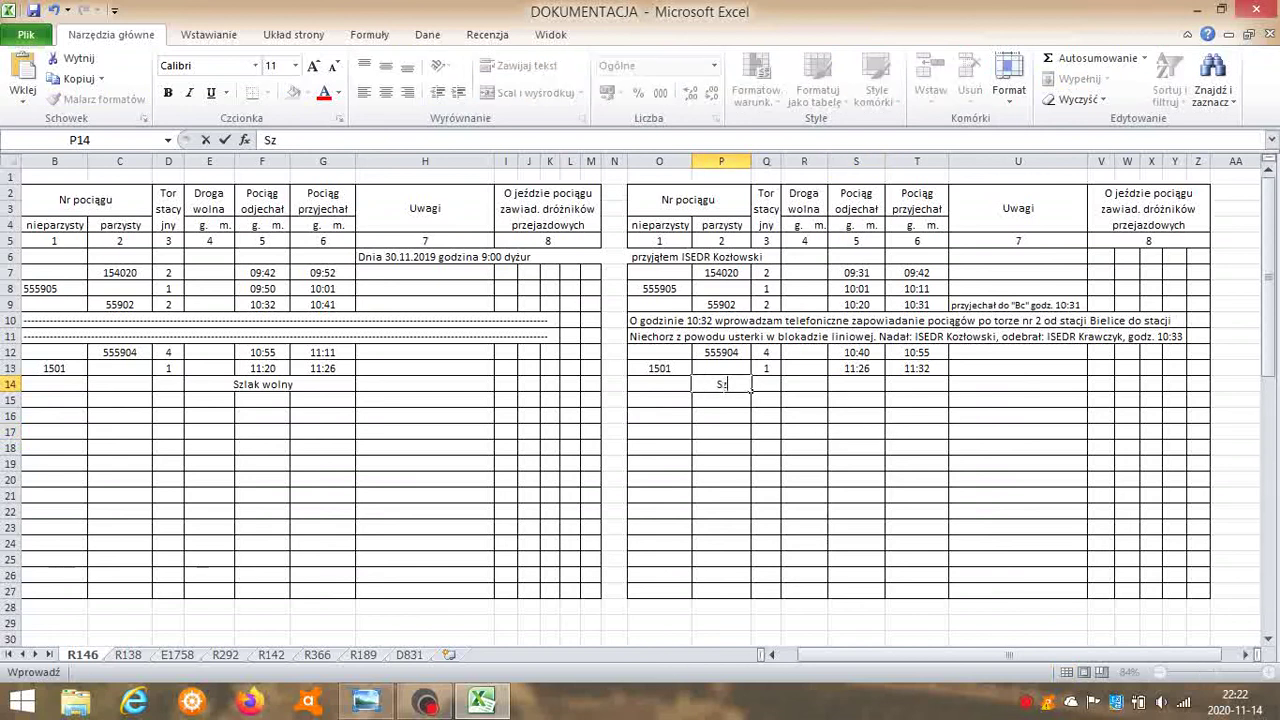
type("lak, wol")
key("BackSpace")
key("BackSpace")
key("BackSpace")
key("BackSpace")
key("BackSpace")
left_click(737, 405)
left_click(734, 386)
left_click(363, 92)
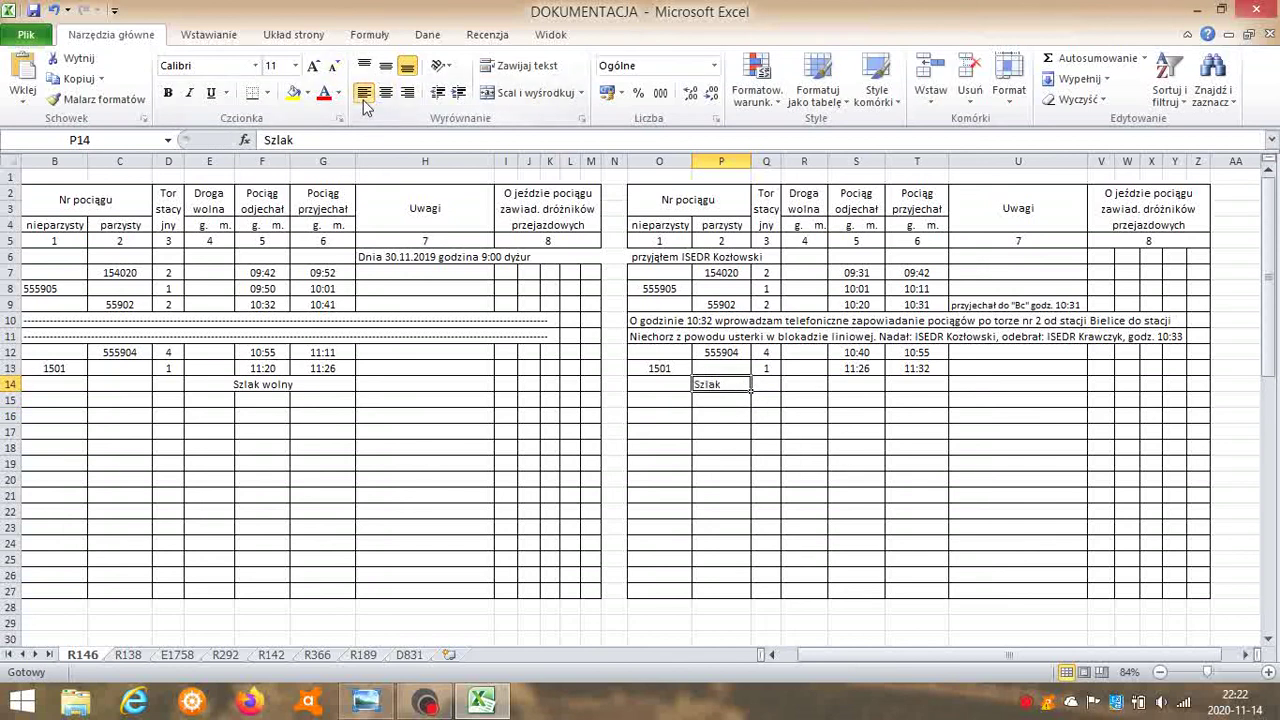
Replace the content of P14 with "Szlak wolny, obowiązuje telefoniczne zapowiadanie pociągów po torze nr 2".
key("BackSpace")
left_click(700, 431)
left_click(706, 385)
type("Szlak wolny")
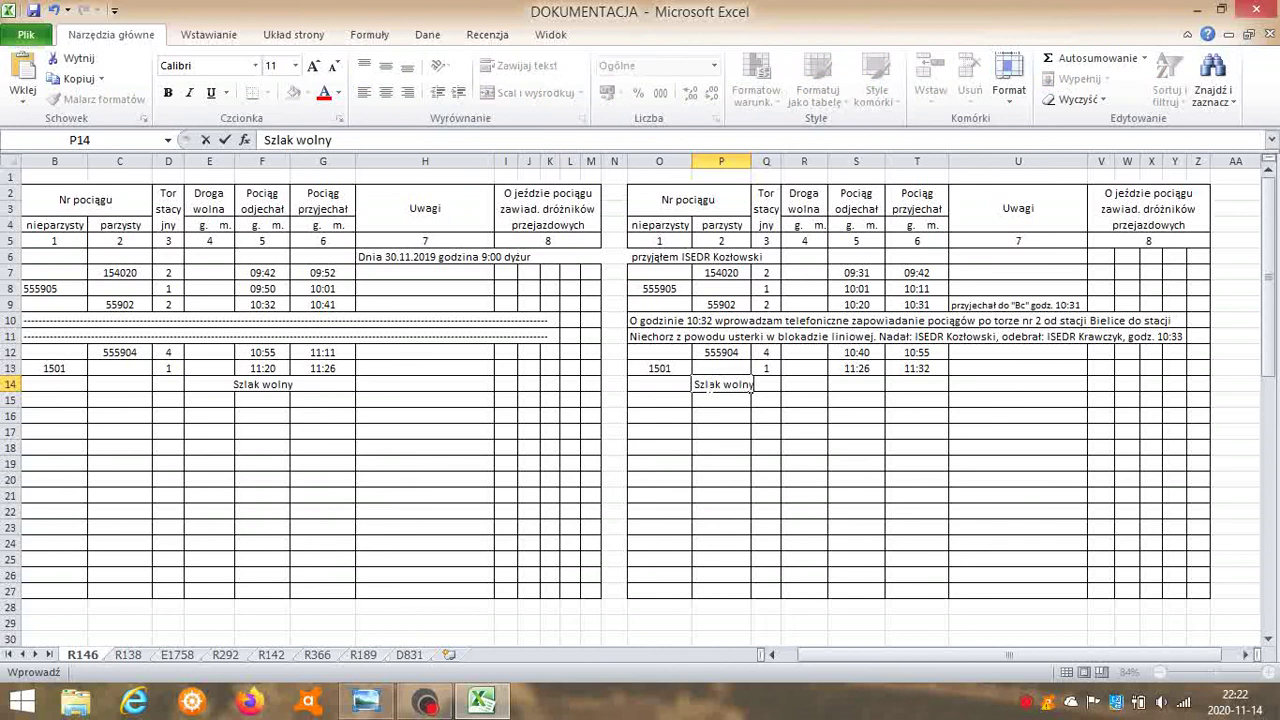
type(", obowiązuje")
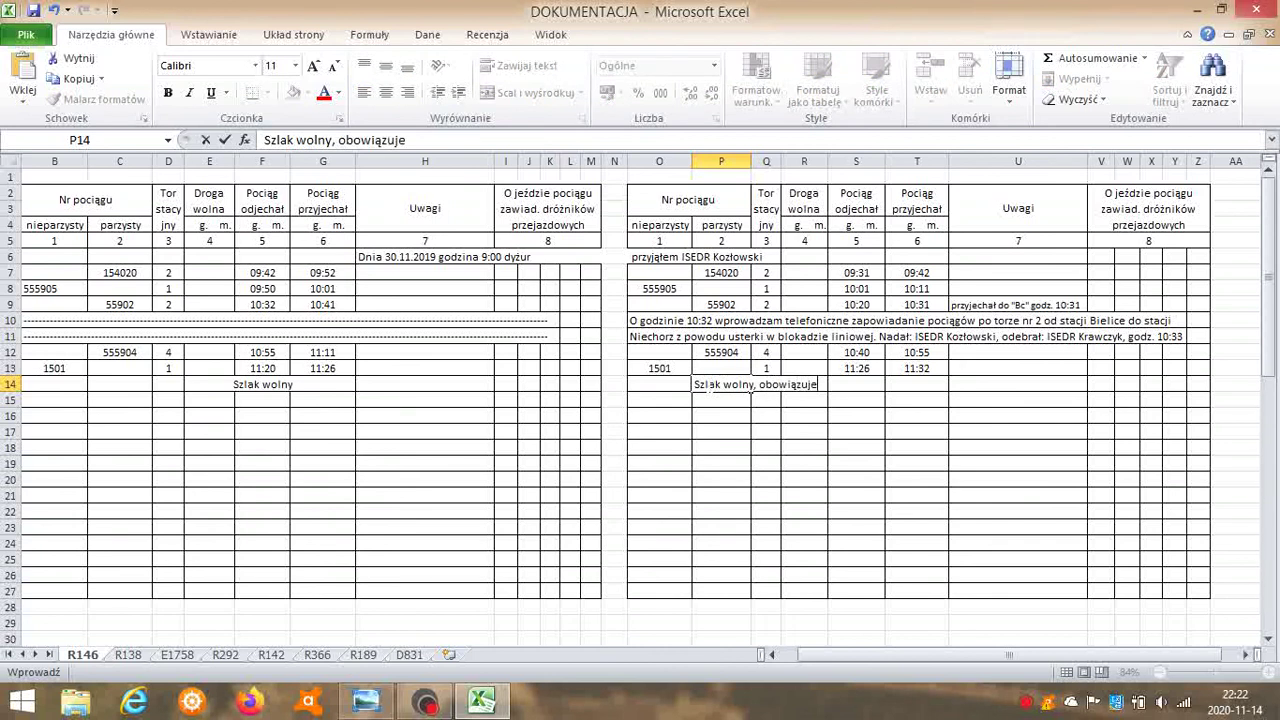
type(" telefoniczne zapwi")
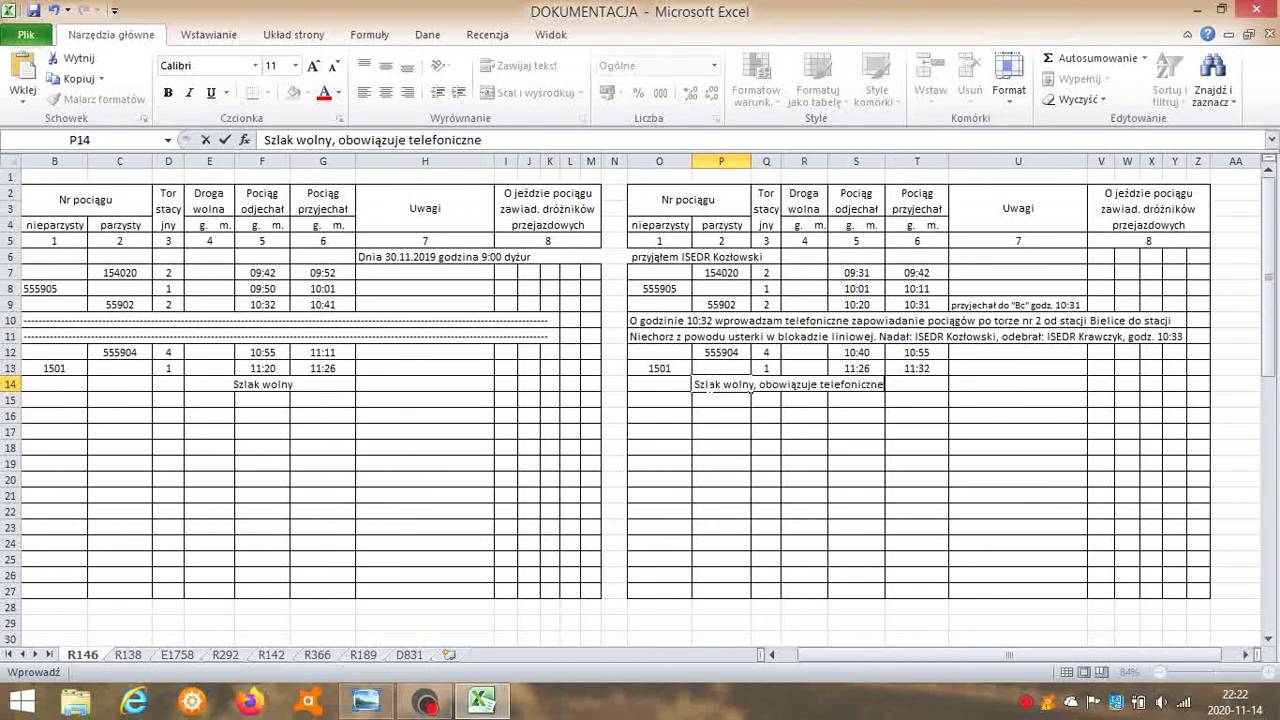
key("BackSpace")
key("BackSpace")
type("owiaadan")
key("BackSpace")
key("BackSpace")
key("BackSpace")
key("BackSpace")
type("danie")
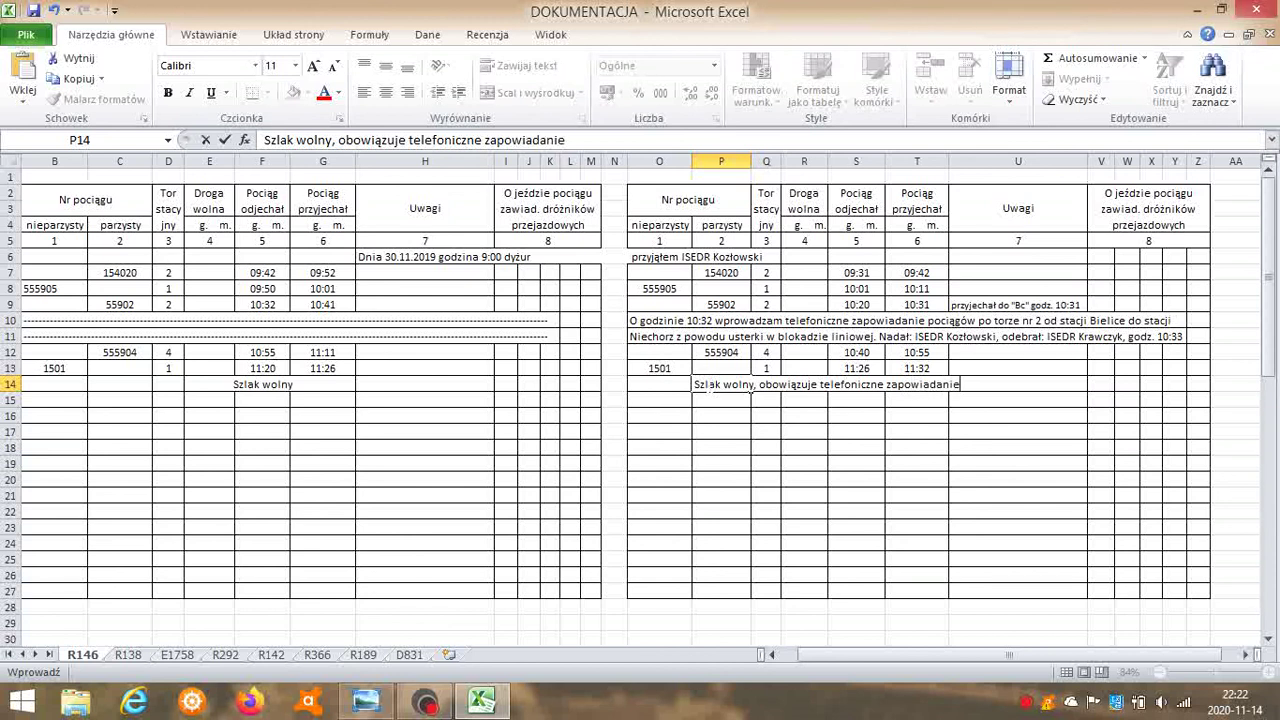
type(" pociągów po")
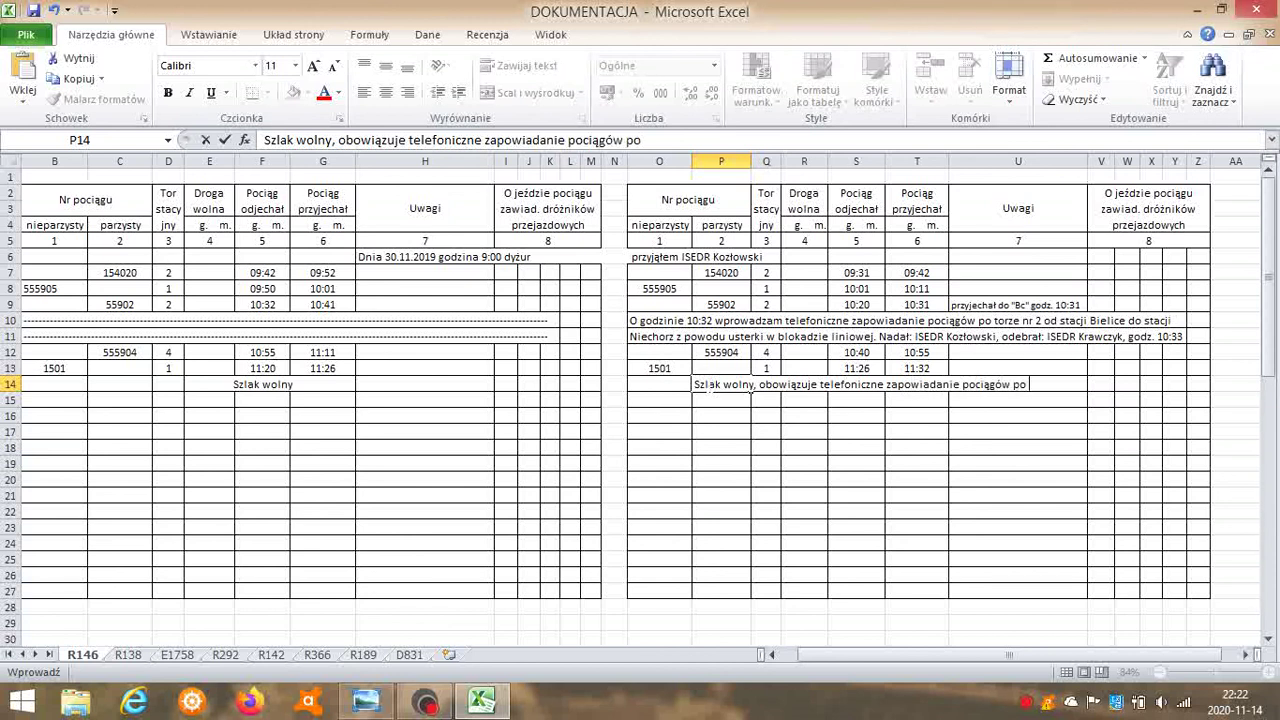
type(" torze nr 2")
left_click(830, 482)
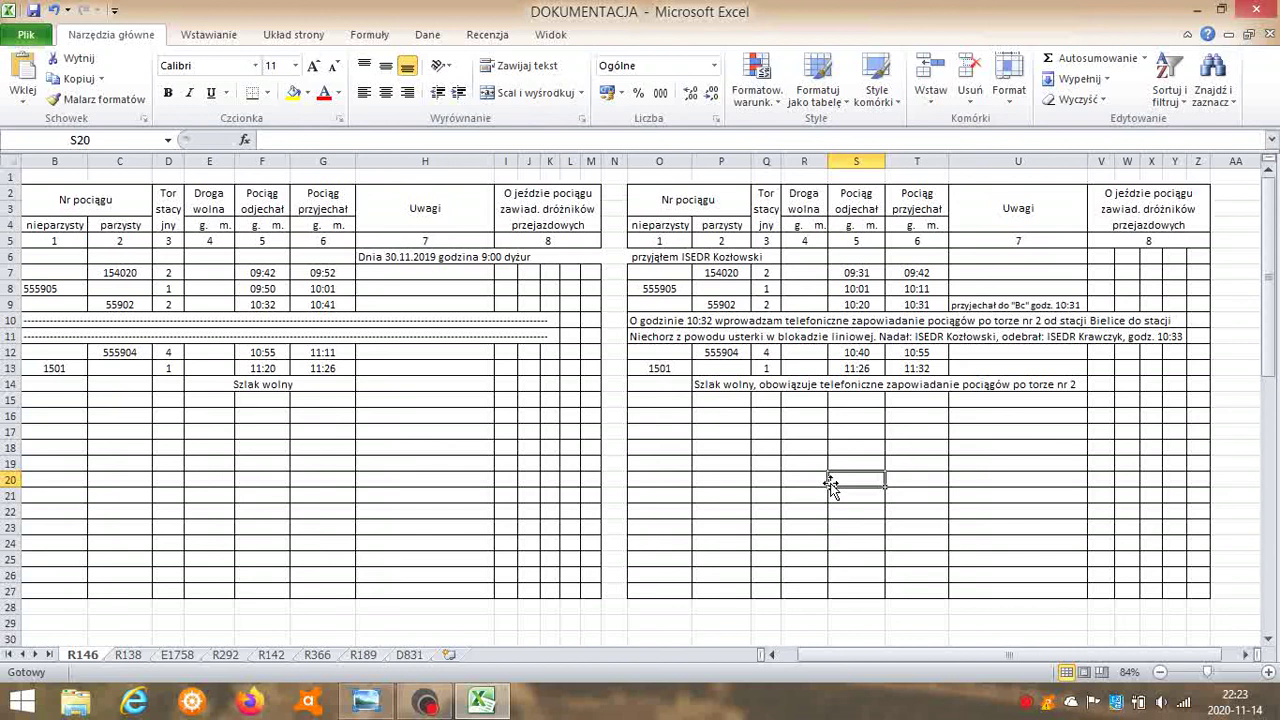
Enter the handover note from H15 across both sides: "Dnia 30.11.2019 godzina 12:00 dyżur przekazałem ISEDR" followed by the dispatcher's surname.
left_click(866, 386)
left_click(866, 410)
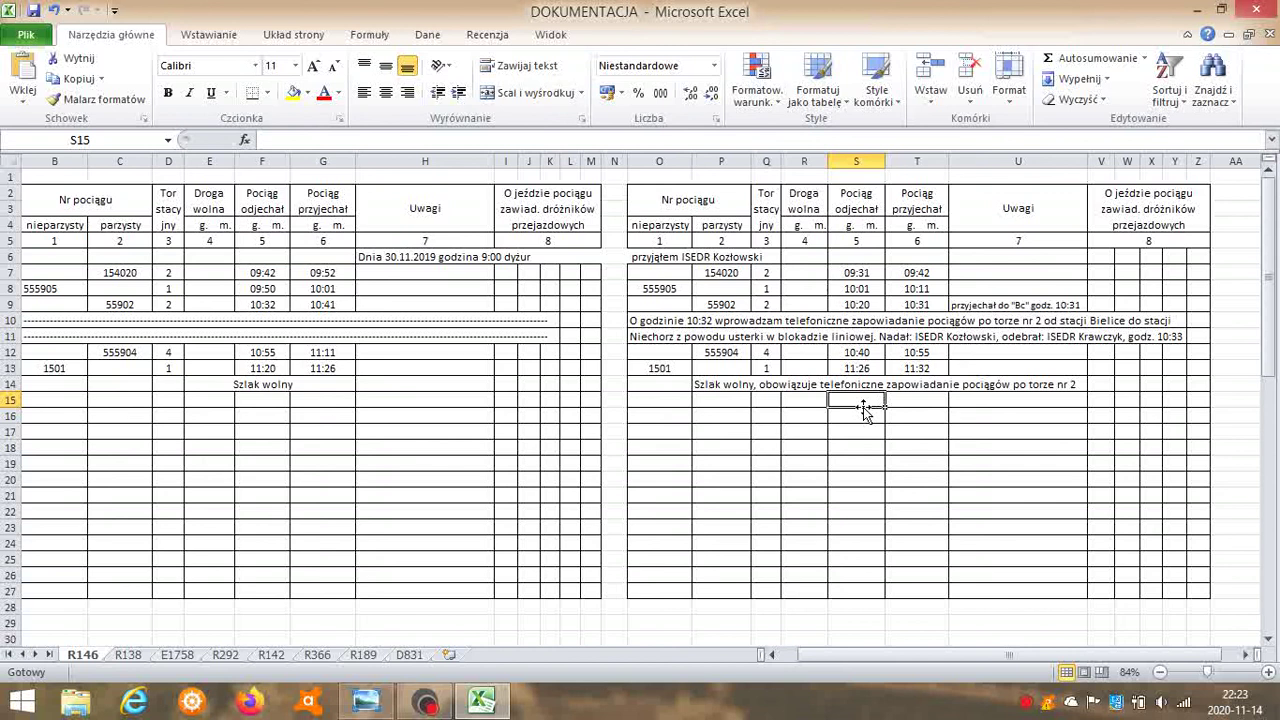
double_click(402, 399)
type("Dnia 30.11")
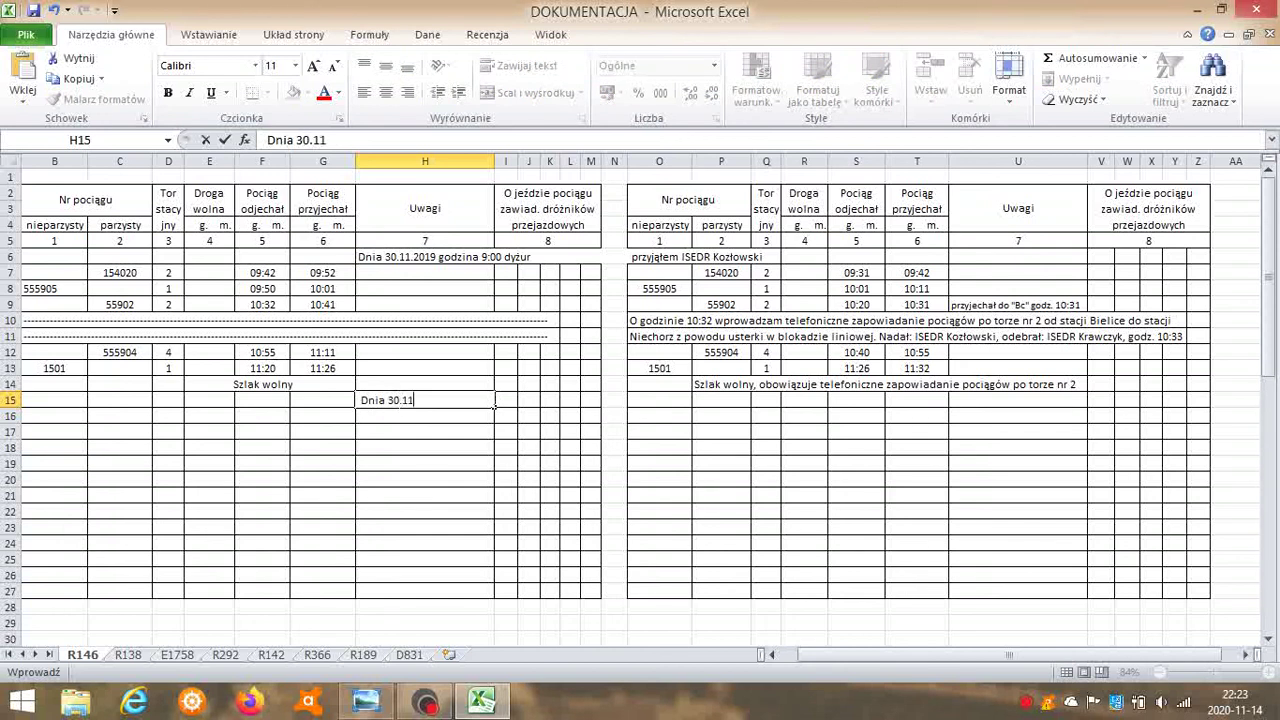
type(".2019 godzina ")
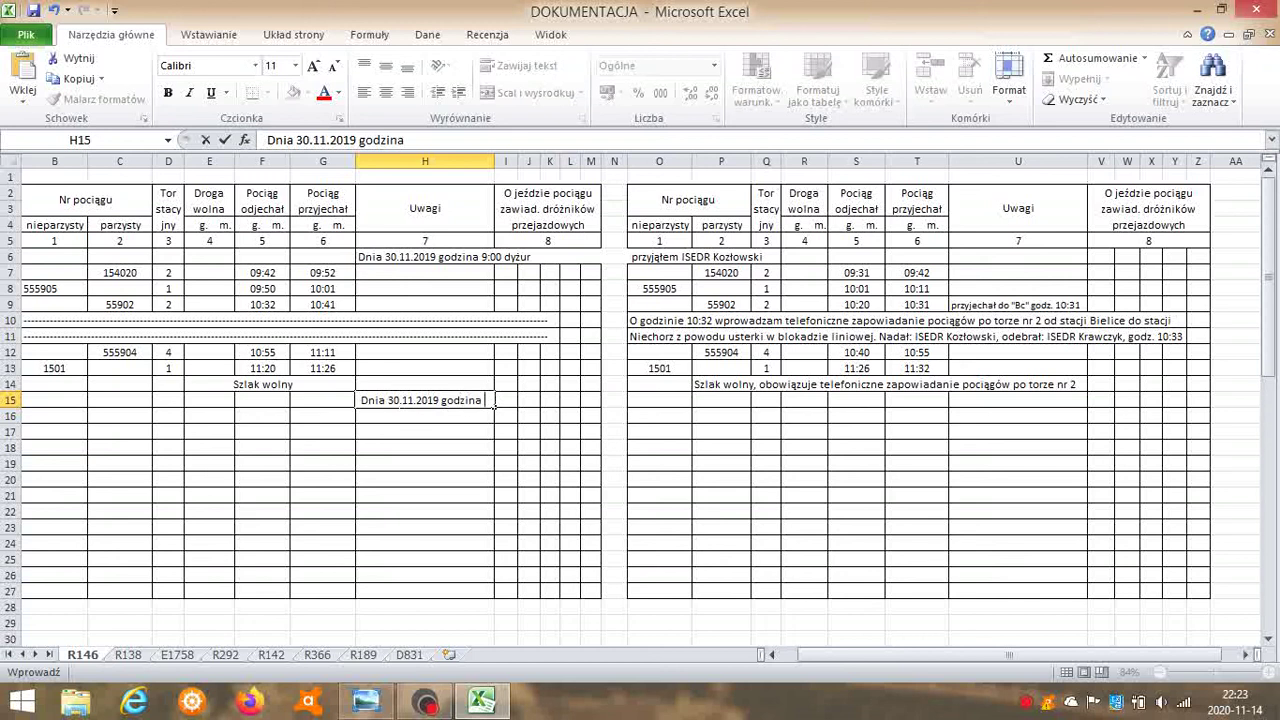
type("12:00 dyżur")
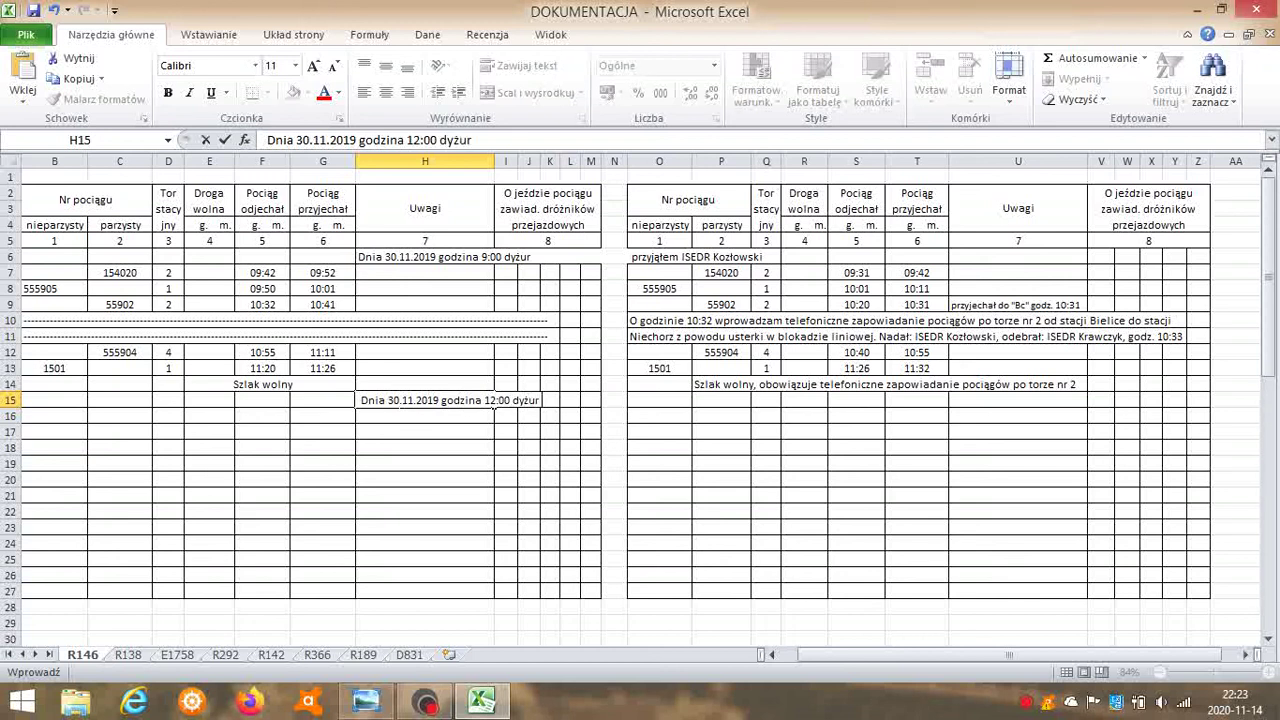
type("                              przekazałem IS")
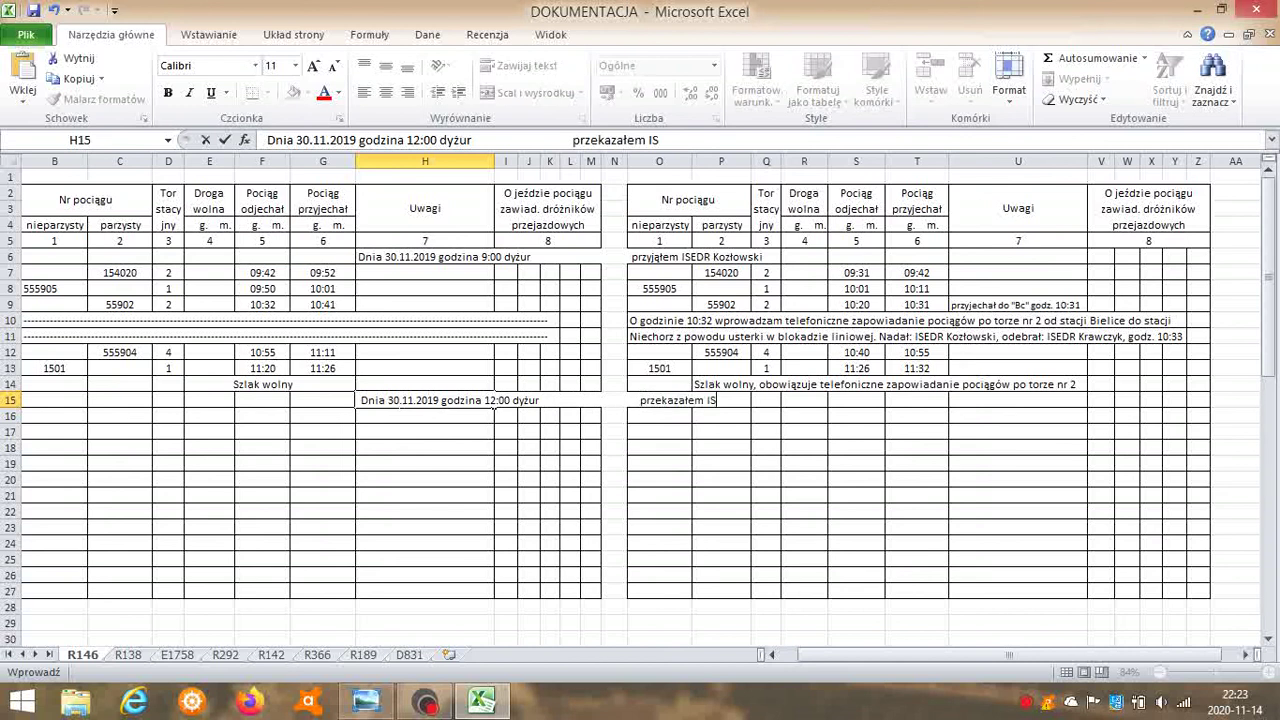
type("EDR Kozłowski")
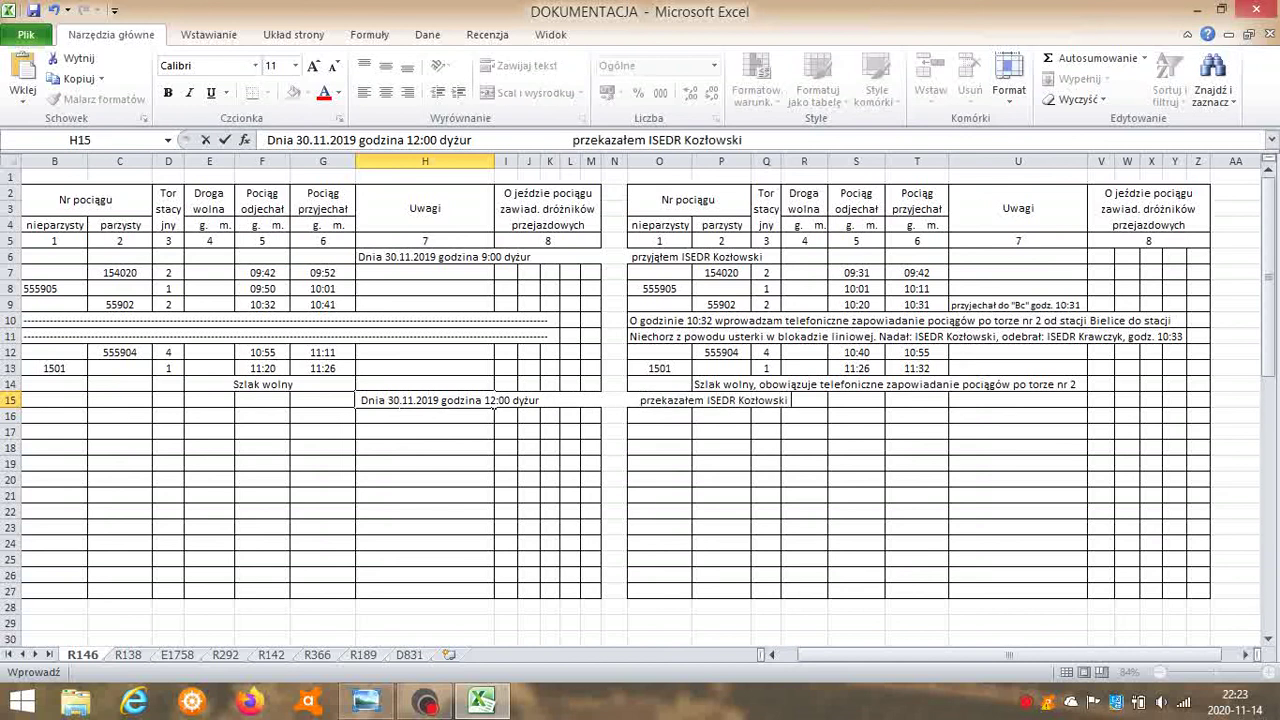
left_click(838, 510)
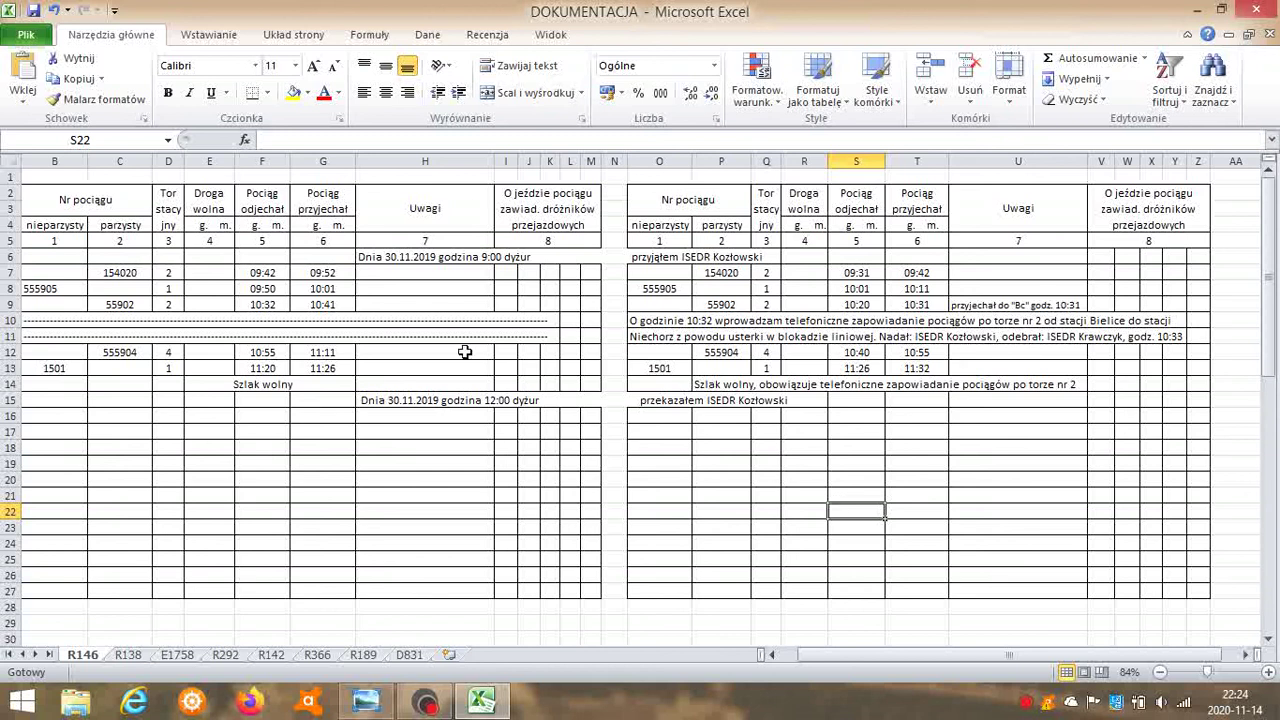
Center train number 555905 in B8 and recheck the completed log against the task timetable in the photo viewer.
left_click(62, 290)
left_click(386, 92)
left_click(870, 462)
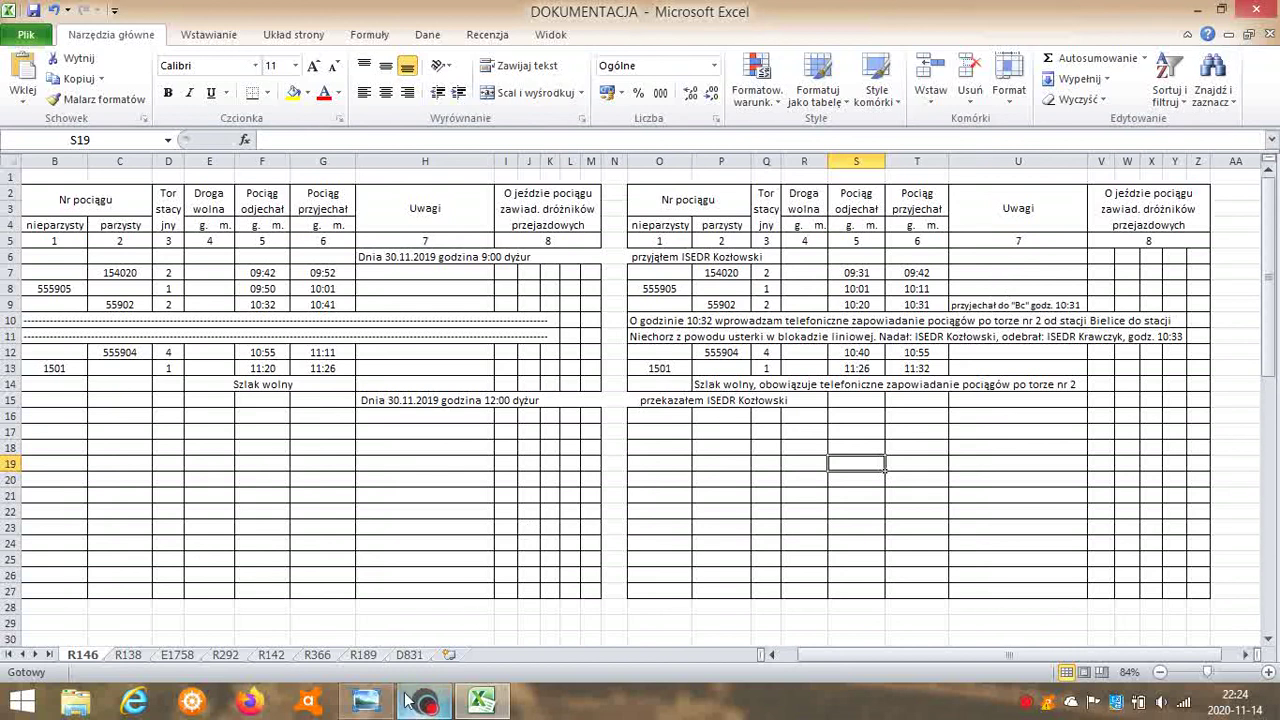
left_click(364, 704)
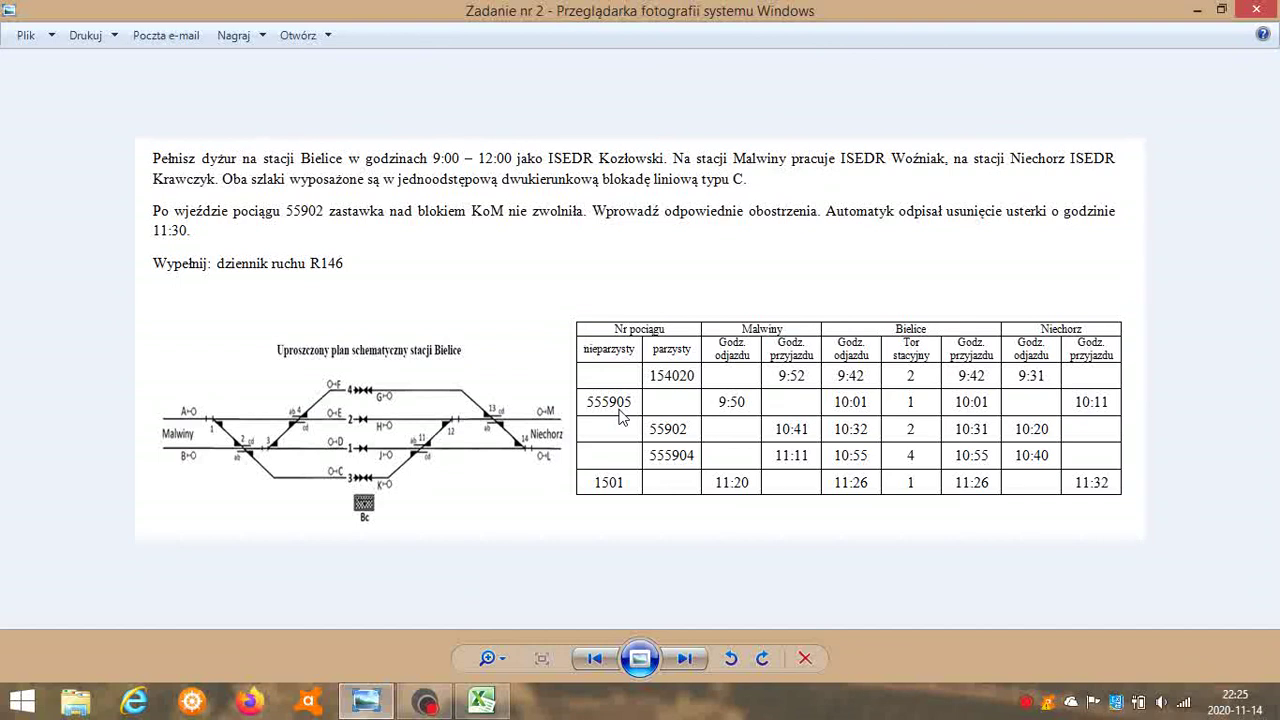
left_click(481, 702)
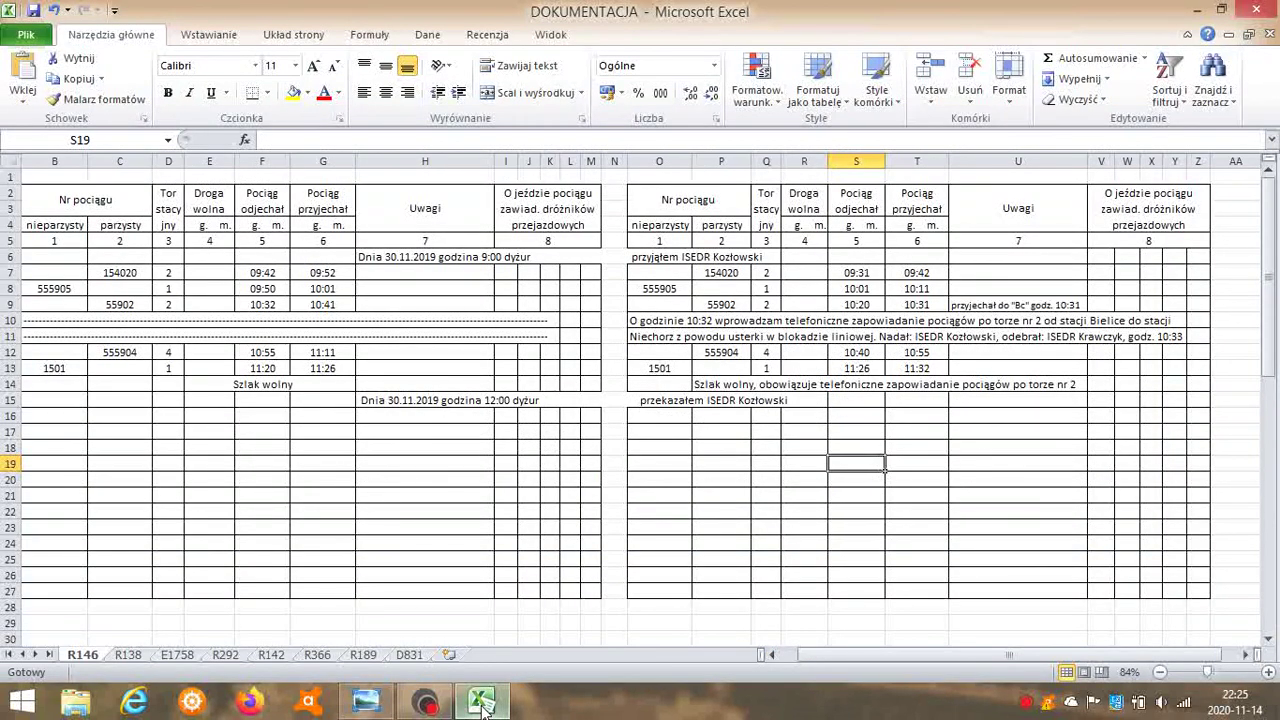